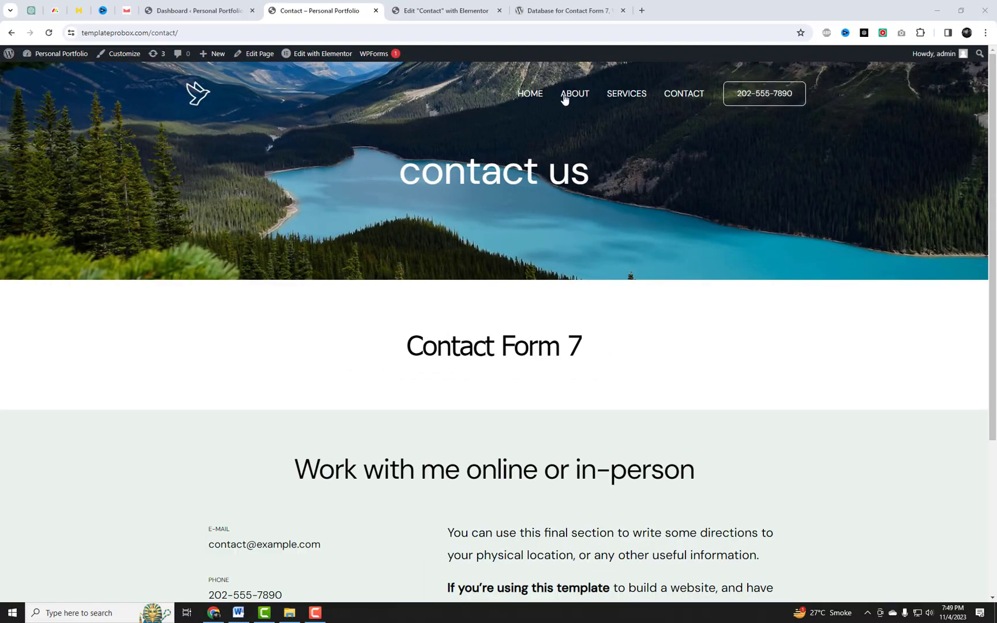
Step: Scroll to the Contact Form 7 heading on the Contact page, then go to the admin Dashboard
scroll(421, 291, "down", 2)
left_click_drag(414, 247, 584, 254)
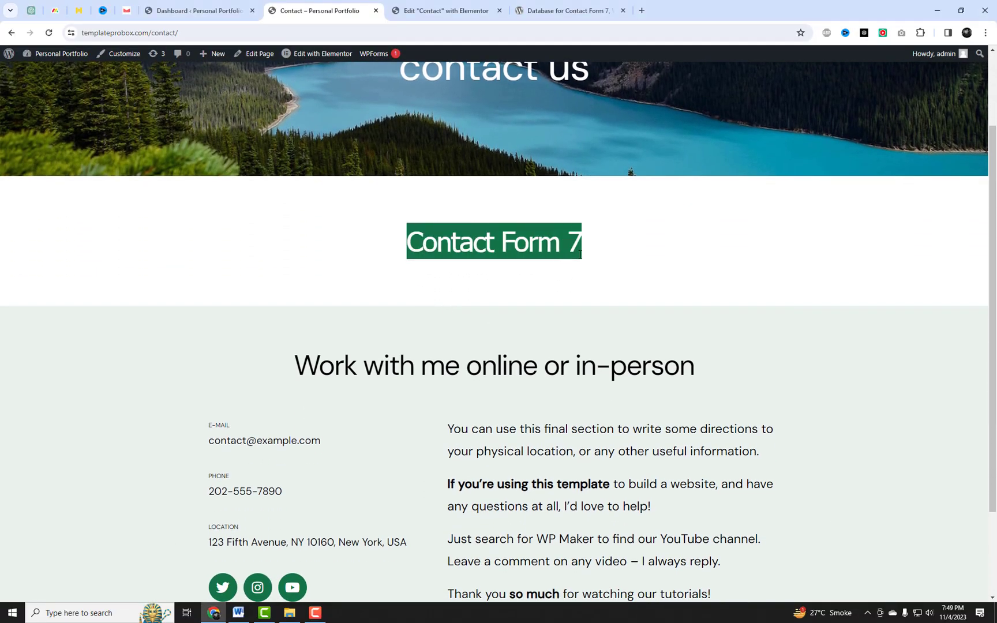
left_click(650, 250)
Step: Find Contact Form 7 under Installed Plugins, then view the Database for Contact Form 7 page
left_click(183, 8)
mouse_move(30, 327)
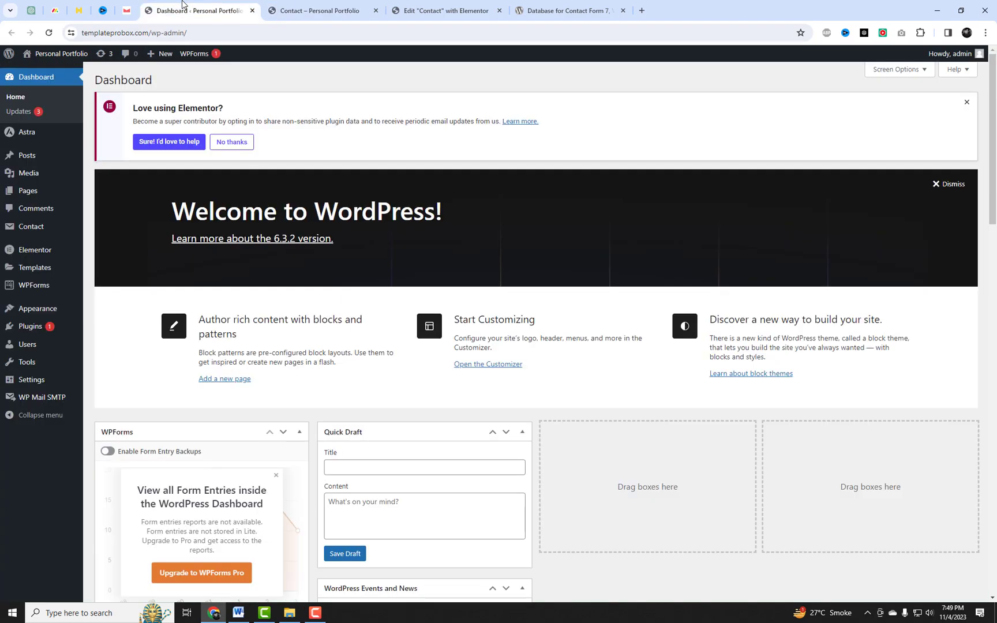
left_click(117, 327)
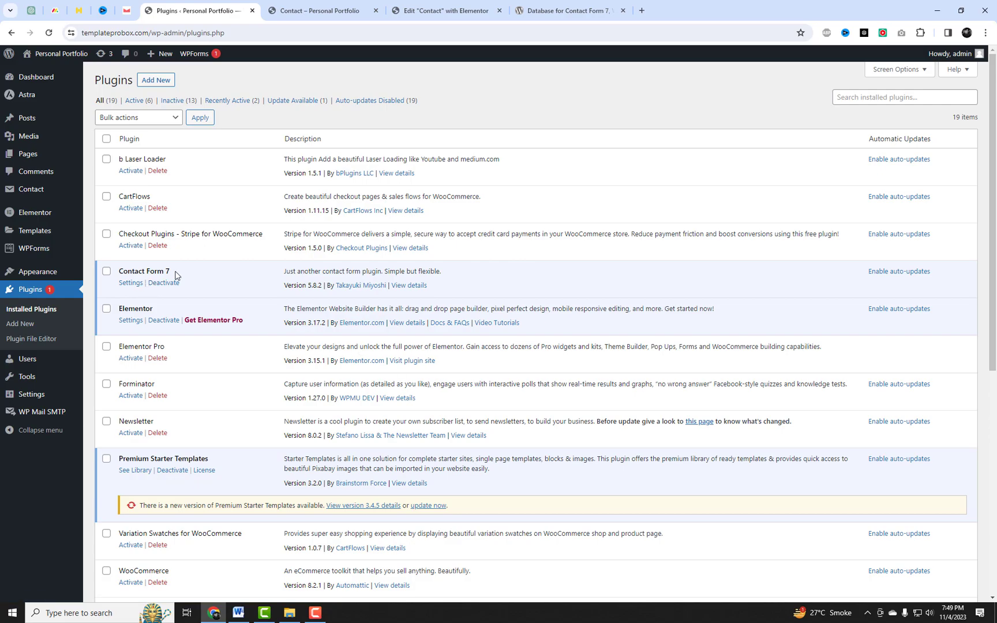
left_click_drag(176, 275, 122, 268)
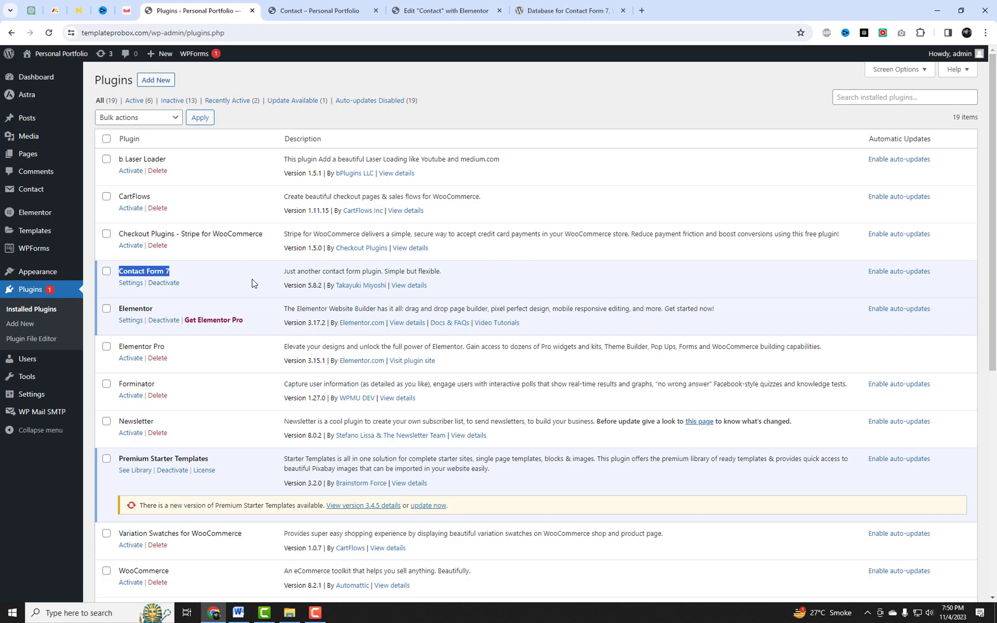
left_click(551, 8)
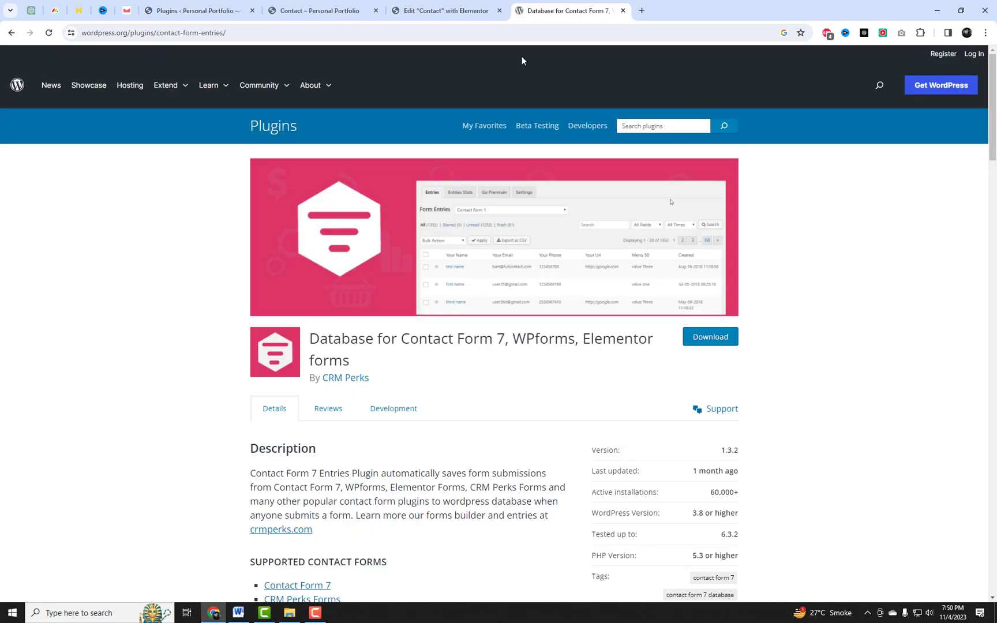
left_click_drag(313, 339, 505, 339)
key("ctrl+c")
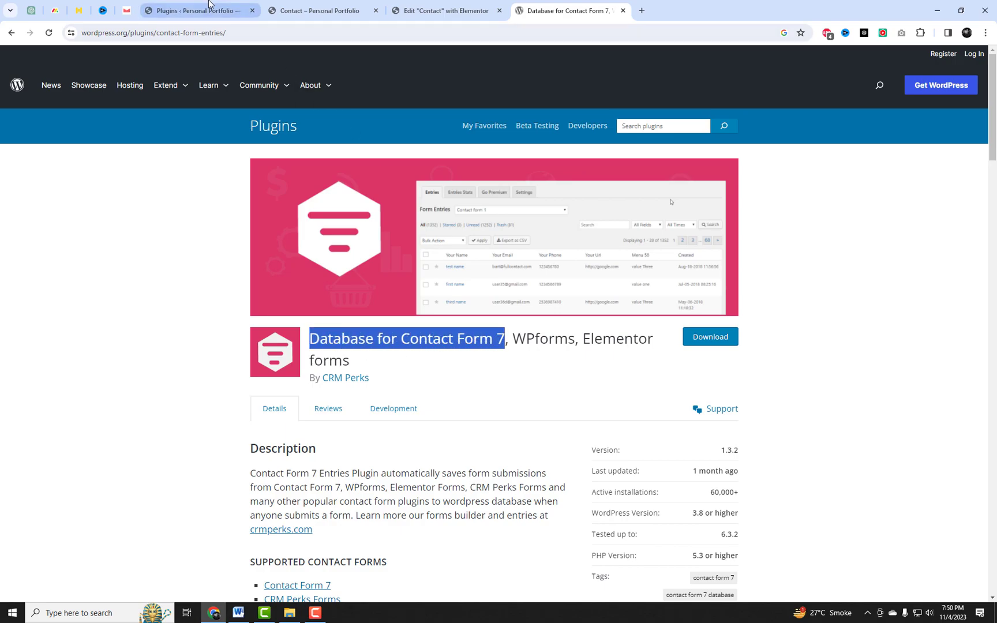
Step: Search new plugins for 'Database for Contact Form 7', then install and activate it
left_click(196, 11)
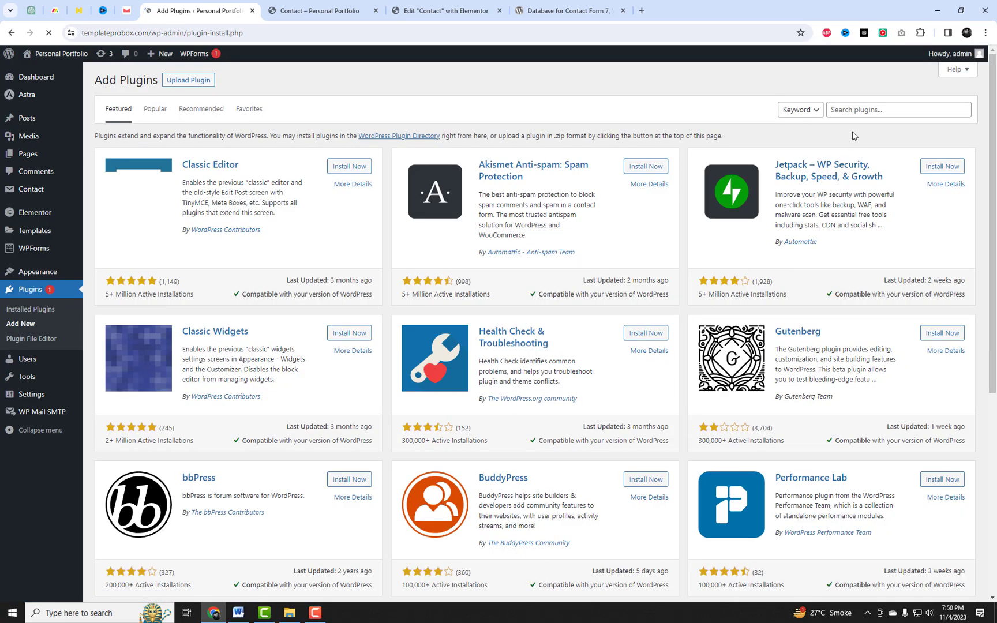
left_click(853, 110)
key("ctrl+v")
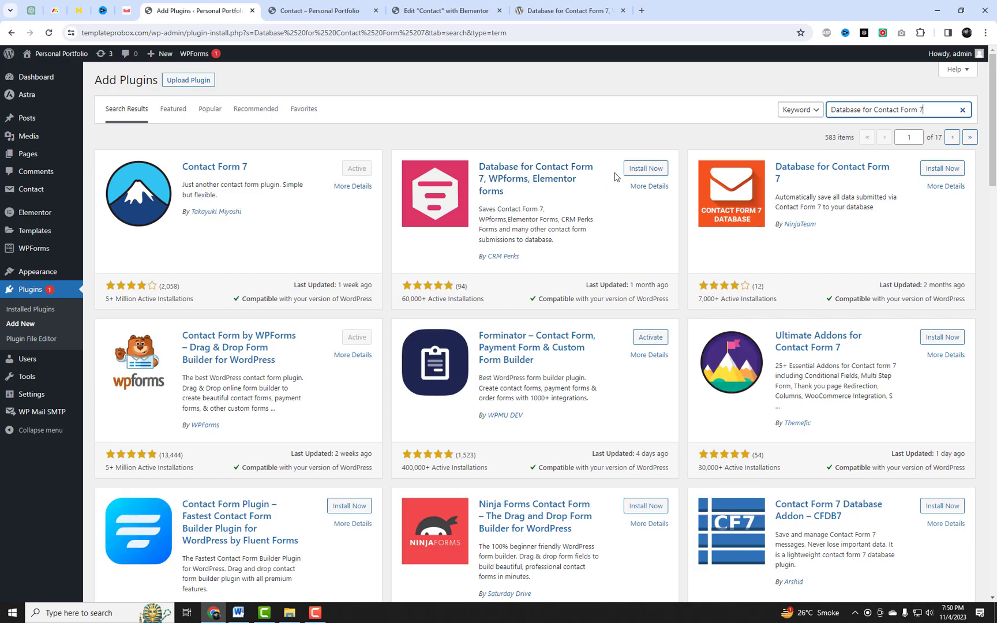
left_click(640, 170)
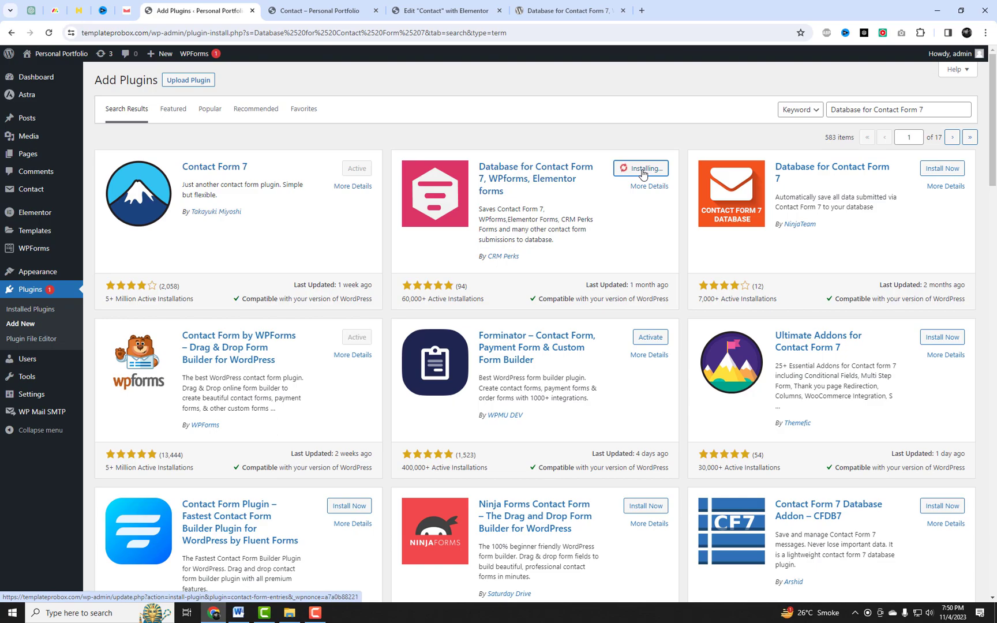
left_click(649, 169)
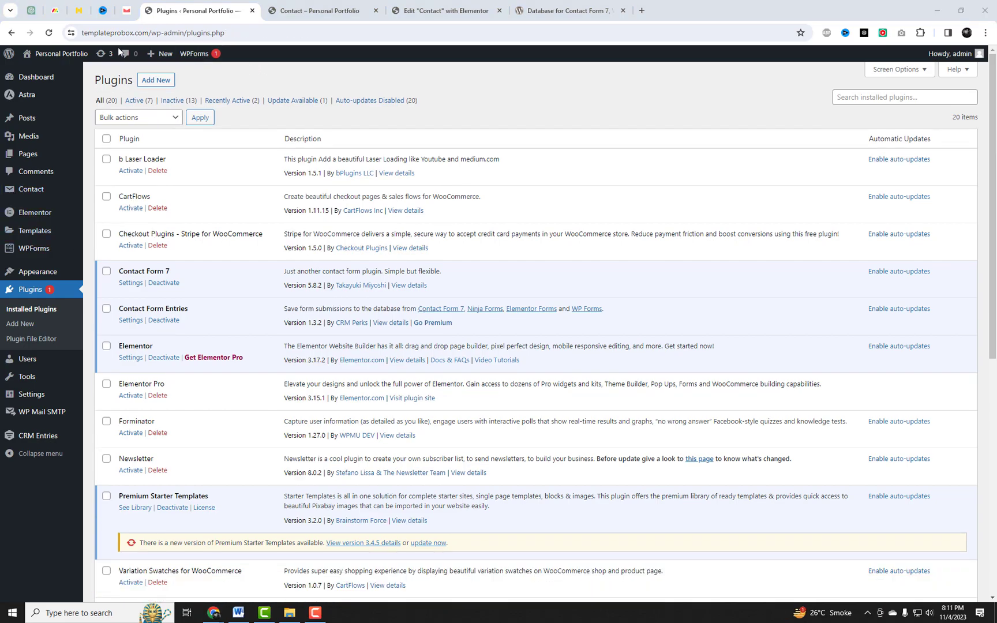
Step: View Contact form 1's CRM entries and the Entries Stats tab
left_click(23, 441)
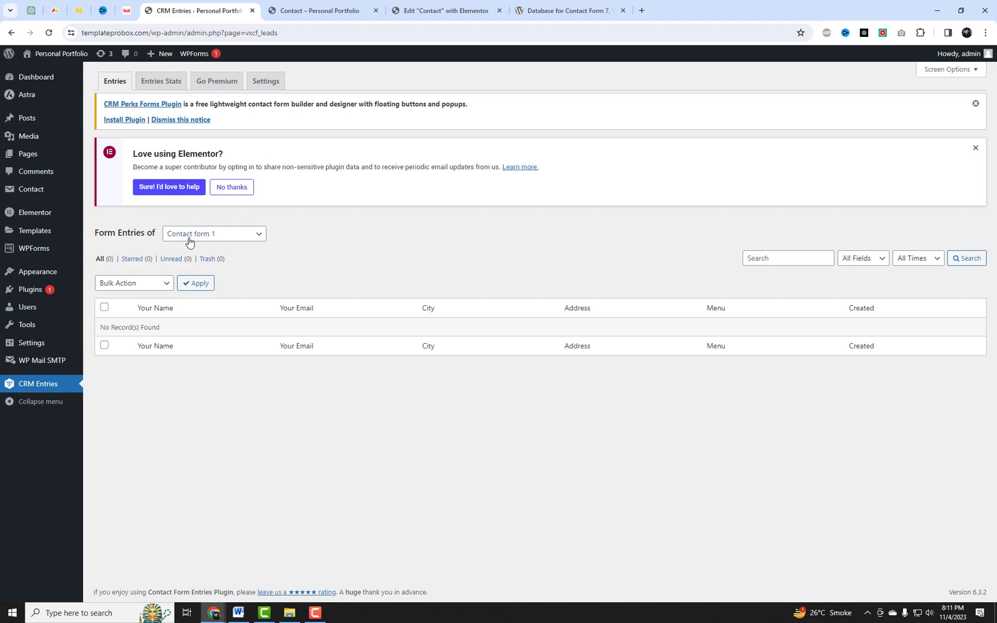
left_click(190, 241)
left_click(367, 254)
left_click(180, 85)
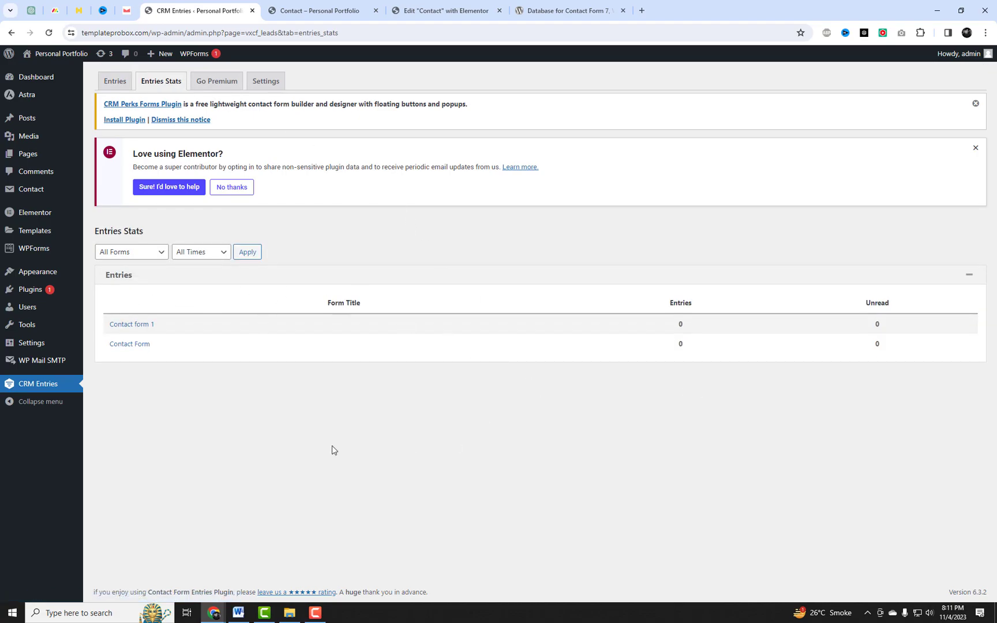
Step: In CRM Entries settings, review the Do Not Track Forms option for Contact form 1
left_click(266, 81)
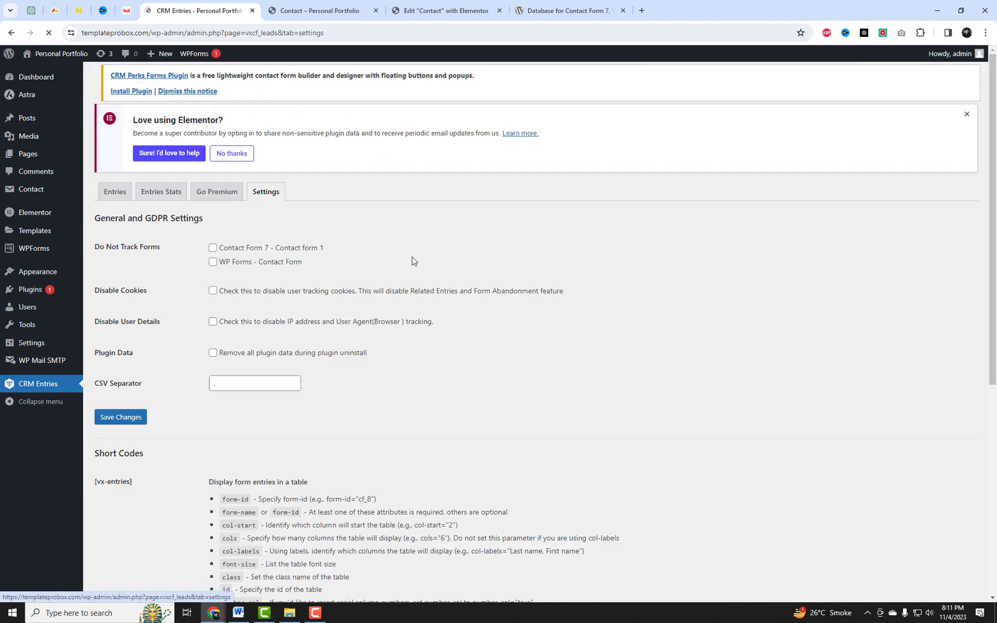
left_click_drag(174, 259, 84, 258)
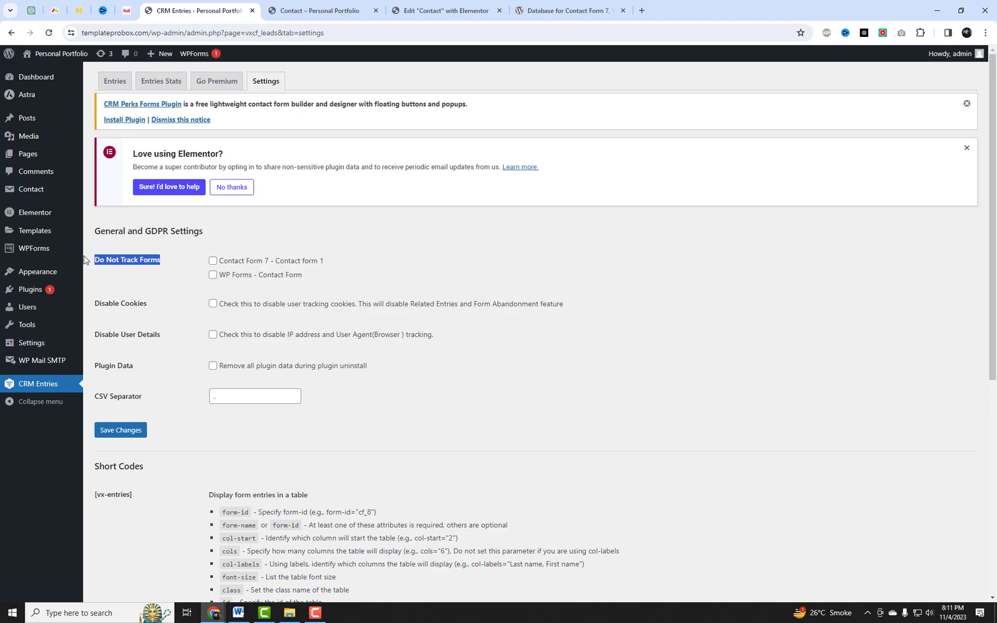
left_click(388, 318)
left_click(213, 261)
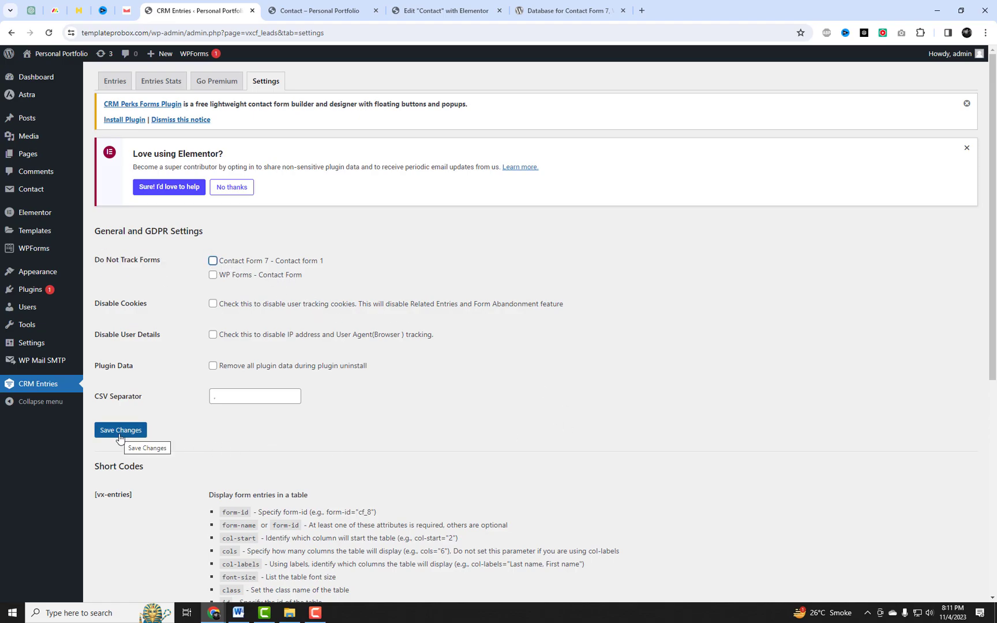
Step: Generate the vx-entries shortcode for Contact form 1 and save the settings
scroll(168, 439, "down", 3)
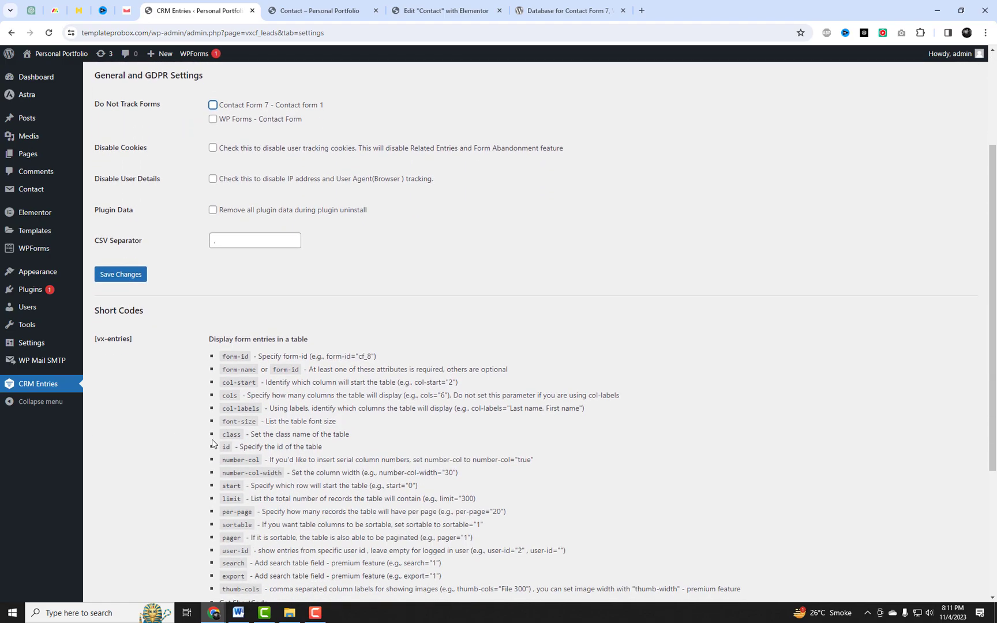
scroll(242, 440, "down", 4)
left_click(303, 411)
left_click(404, 430)
left_click_drag(562, 430, 221, 427)
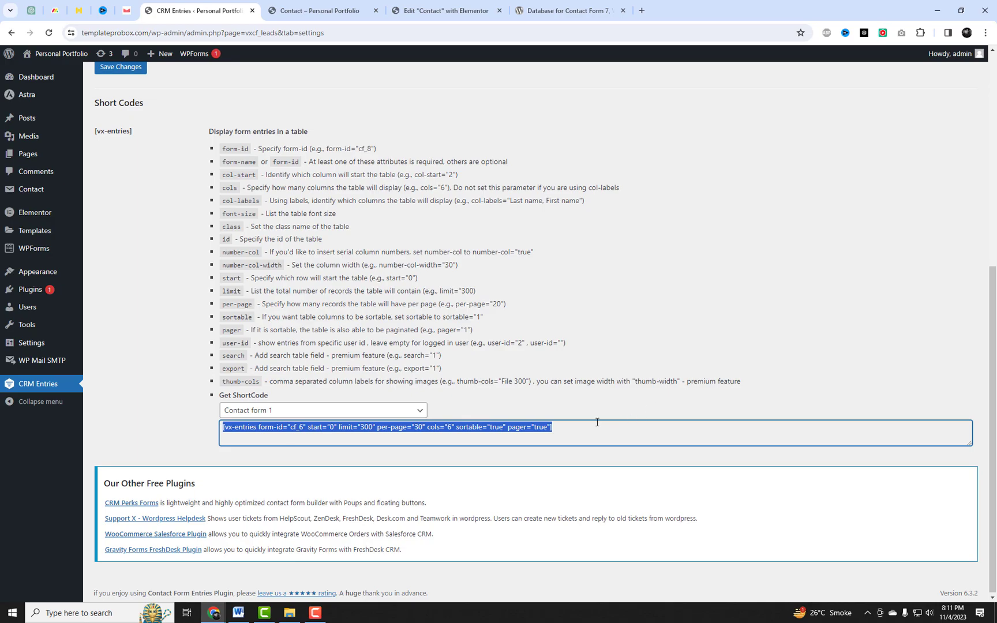
scroll(597, 423, "up", 6)
left_click(127, 439)
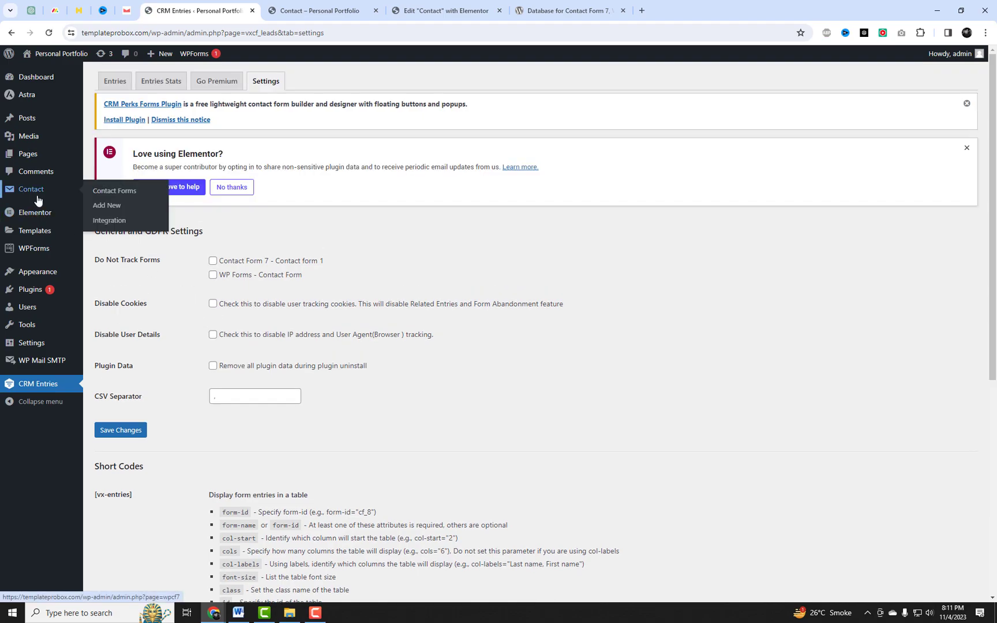
Step: Open Contact form 1 from the Contact Forms list for editing
left_click(114, 192)
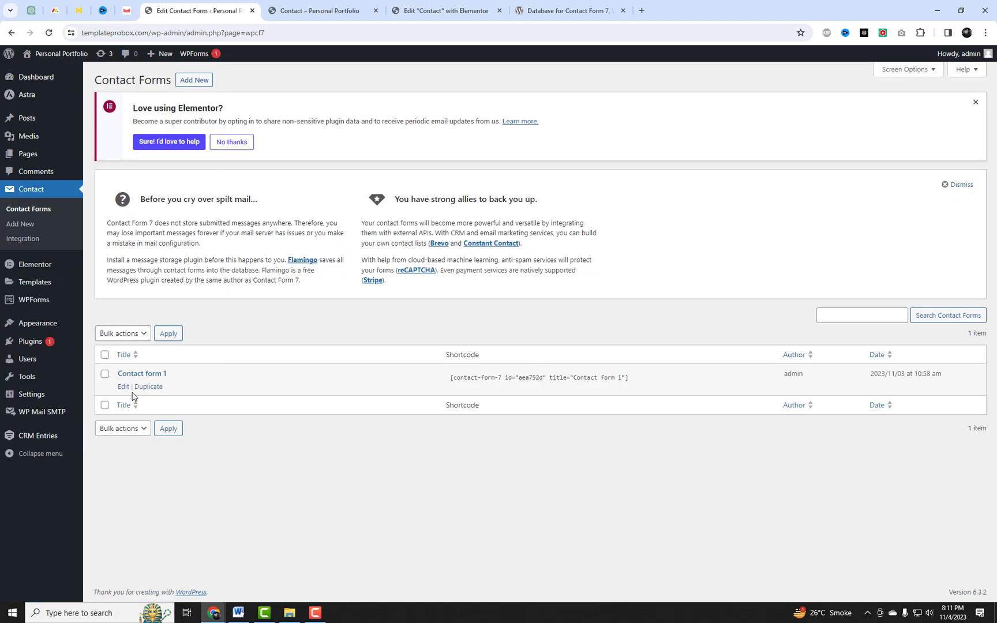
left_click(123, 387)
scroll(392, 397, "down", 2)
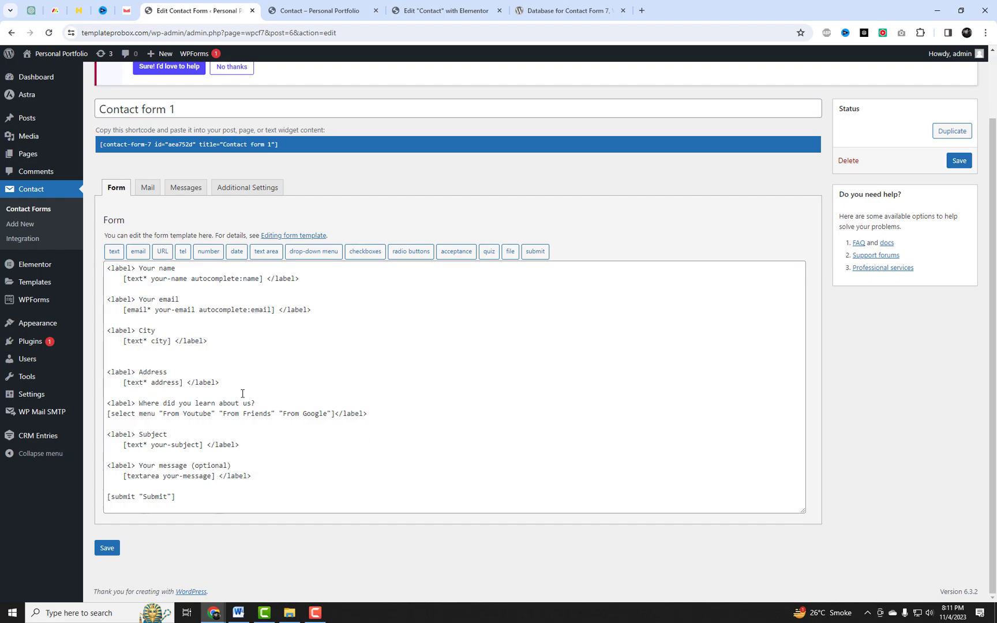
scroll(243, 393, "up", 1)
mouse_move(184, 356)
left_mouse_down()
mouse_move(162, 354)
mouse_move(167, 321)
left_mouse_up()
scroll(234, 399, "down", 1)
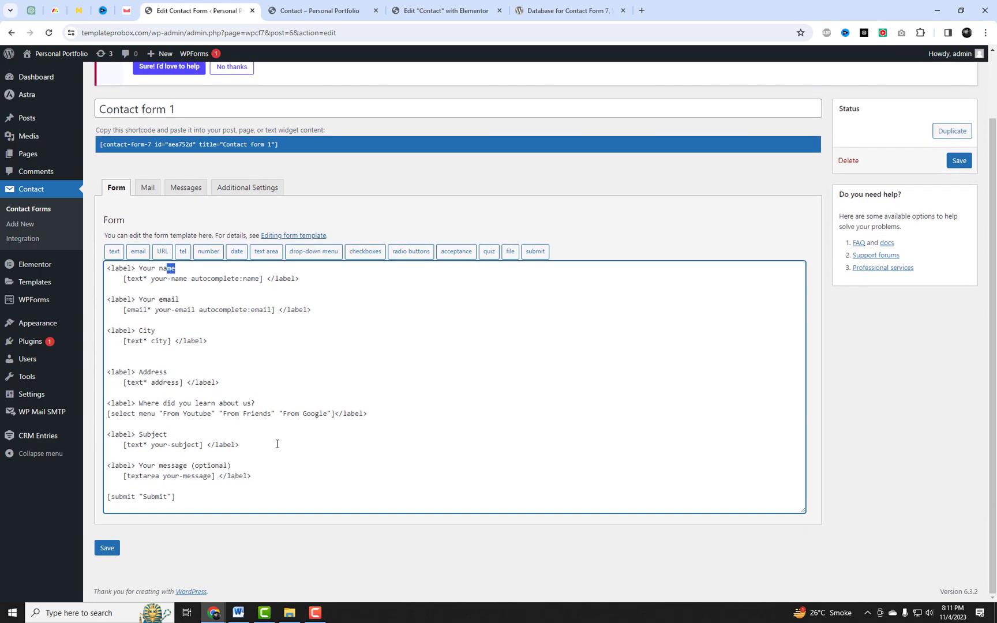
Step: Rename the select field 'menu' to 'Options' and save Contact form 1
double_click(149, 414)
type("Options")
scroll(225, 407, "up", 1)
scroll(229, 285, "down", 1)
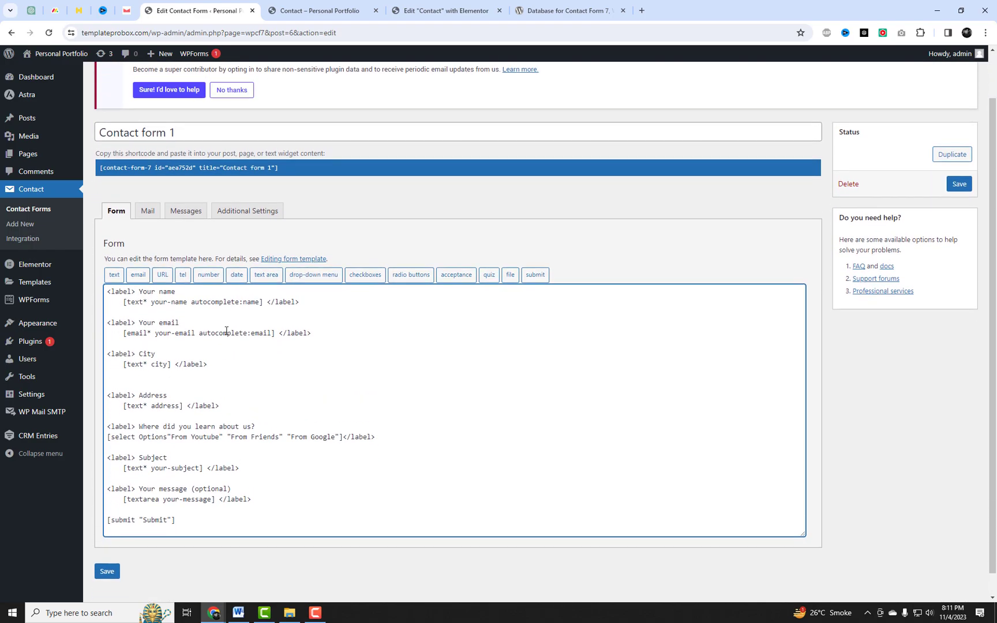
left_click(248, 168)
left_click(109, 575)
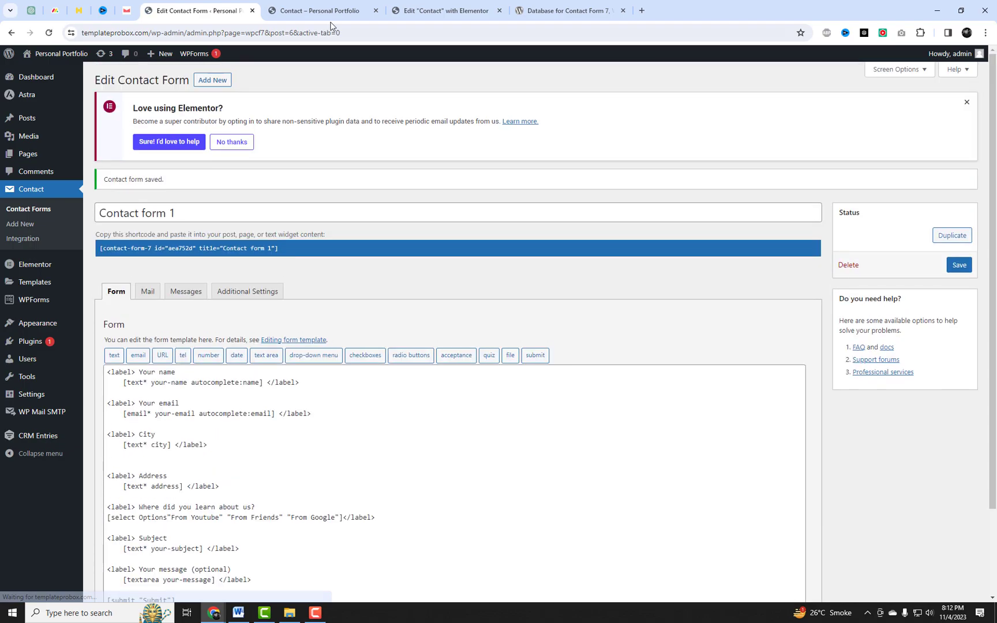
Step: Check the Contact page's Contact Form 7 heading, then open the page in Elementor
left_click(324, 10)
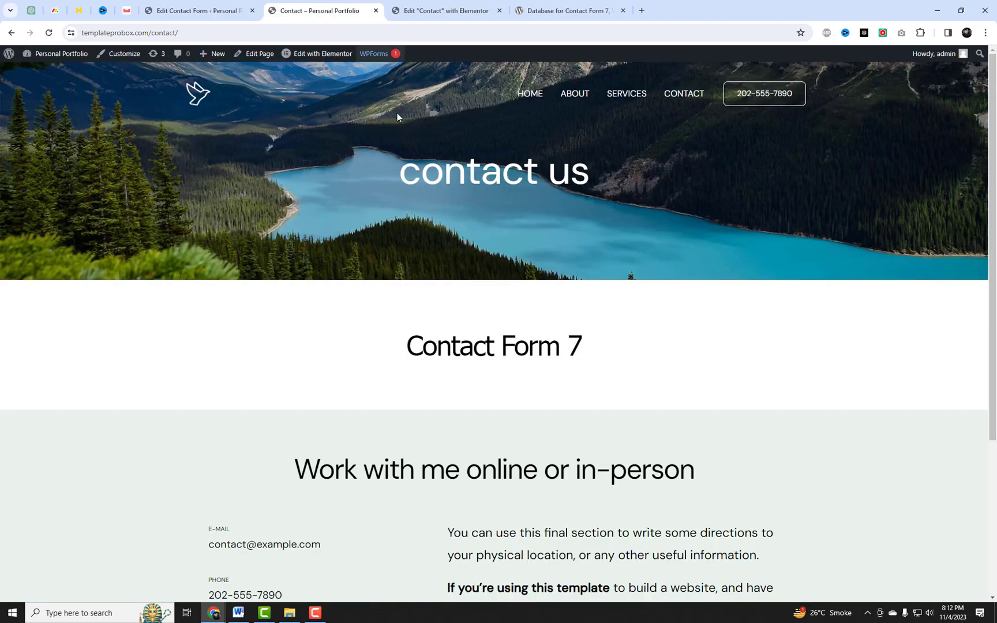
scroll(583, 231, "down", 3)
left_click_drag(597, 199, 404, 193)
left_click(446, 10)
Step: Add a Shortcode widget with the Contact form 1 shortcode below the heading and update
left_click(65, 98)
type("s")
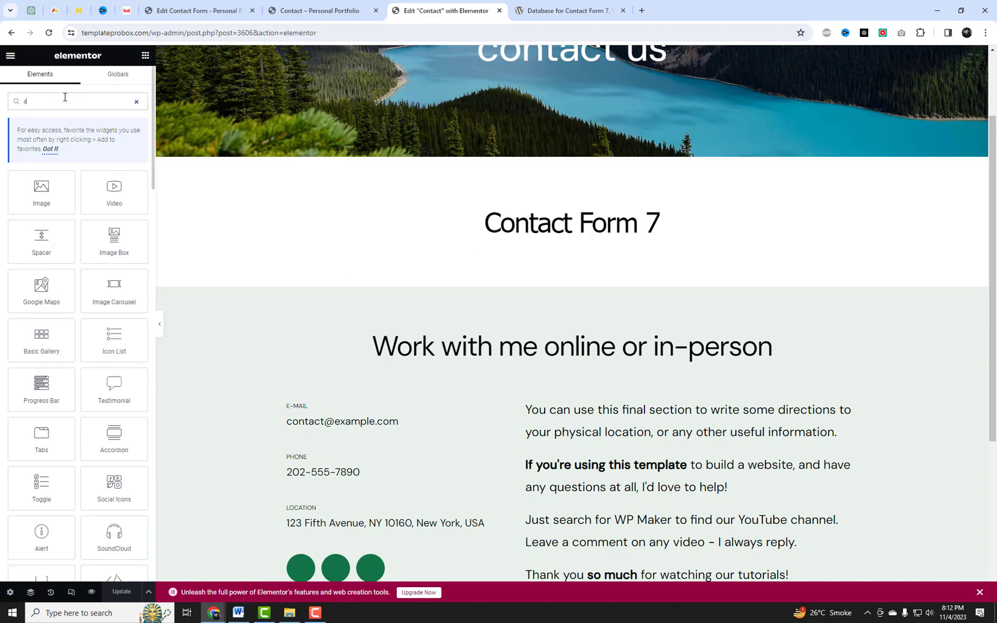
type("hort")
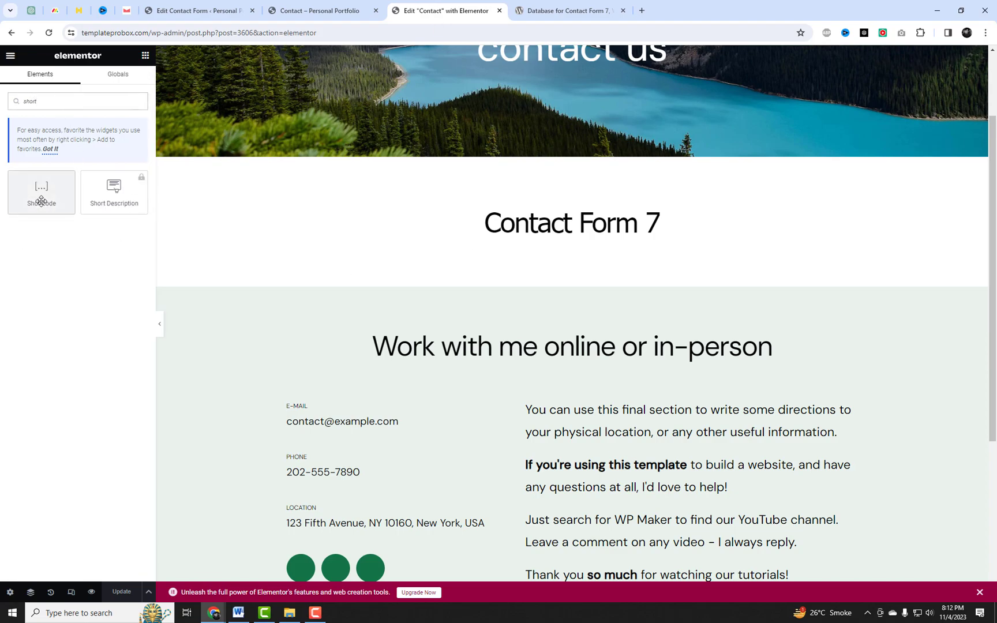
left_click_drag(41, 190, 485, 244)
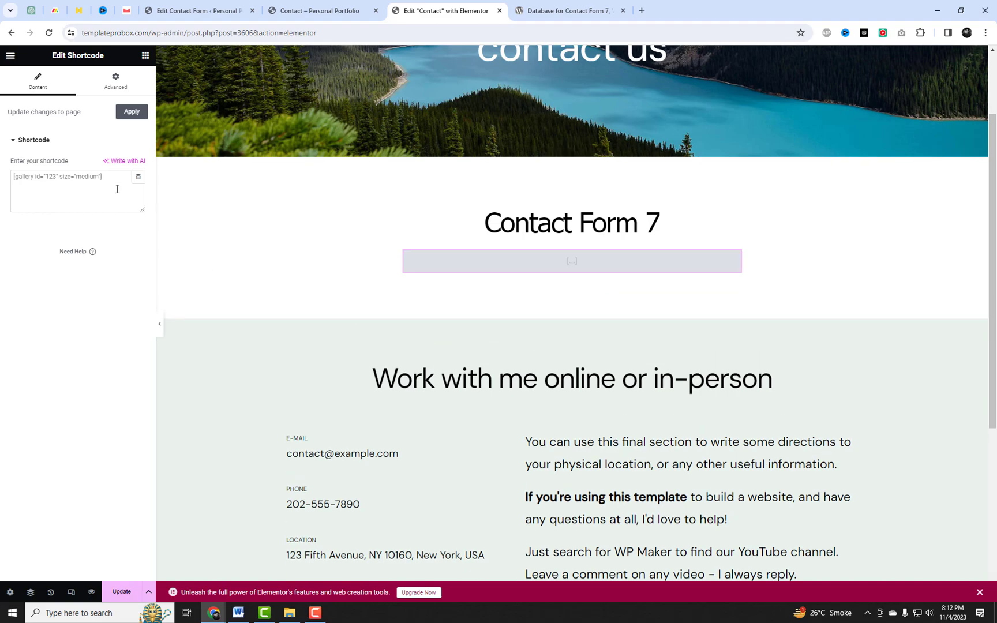
left_click(116, 189)
type("[contact-form-7 id=\"aea752d\" title=\"Contact form 1\"]")
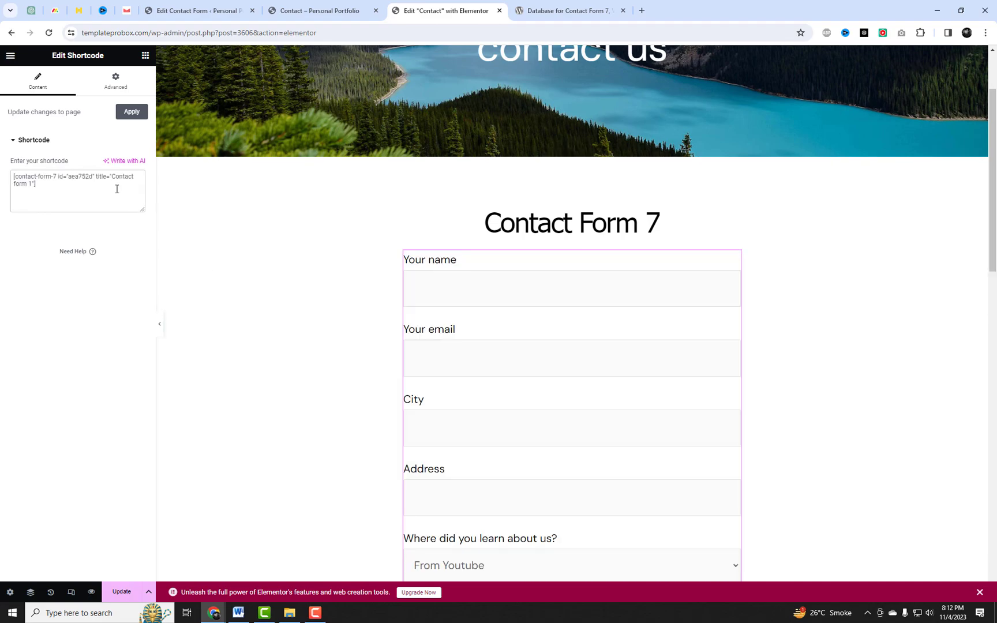
left_click(131, 114)
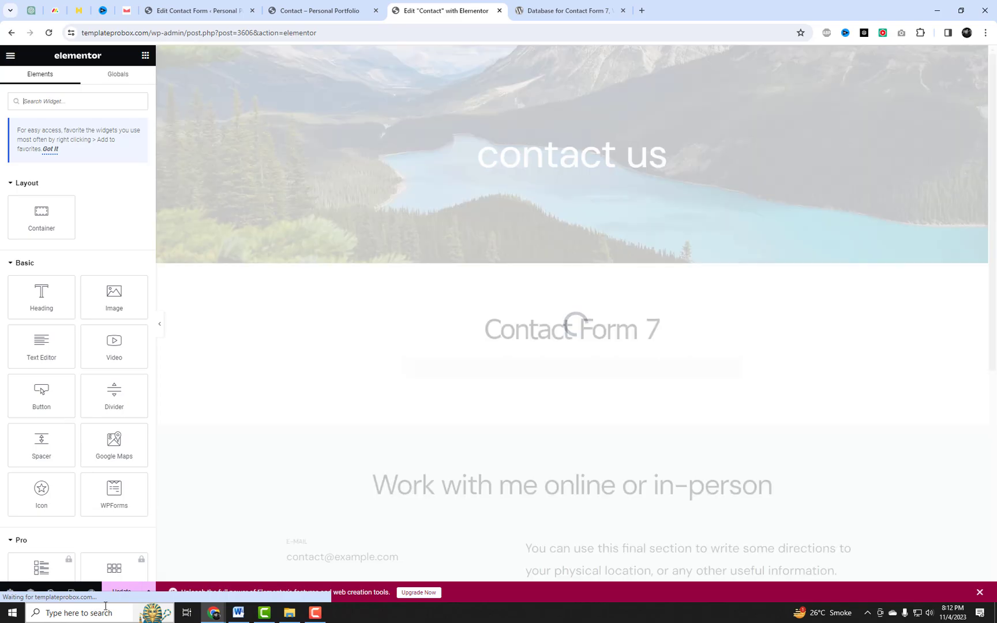
left_click(121, 594)
left_click(323, 10)
left_click(362, 35)
Step: Reload the Contact page and enter name John with the suggested email
key("Return")
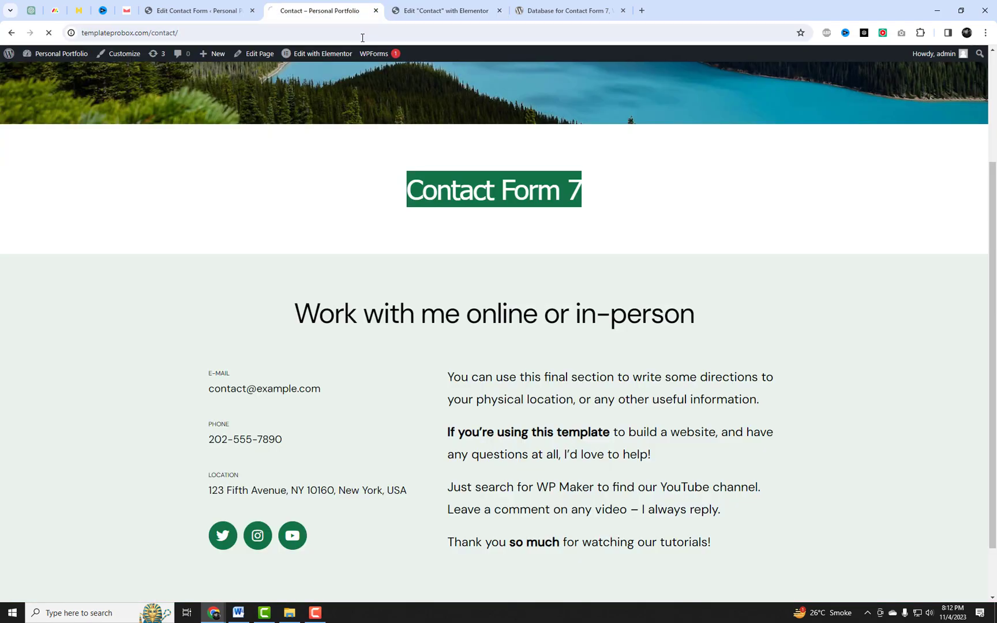
scroll(704, 306, "down", 3)
scroll(390, 186, "up", 1)
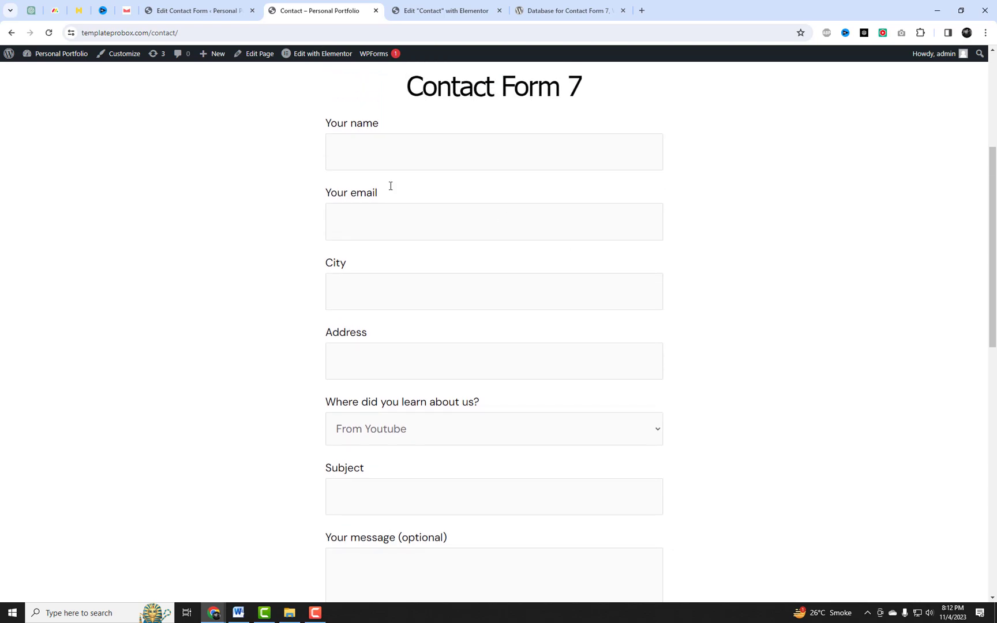
left_click(370, 158)
type("John")
key("Tab")
type("nm")
left_click(429, 257)
Step: Fill City as Newyork, the suggested address, and choose From Friends as source
left_click(401, 294)
type("Newyork")
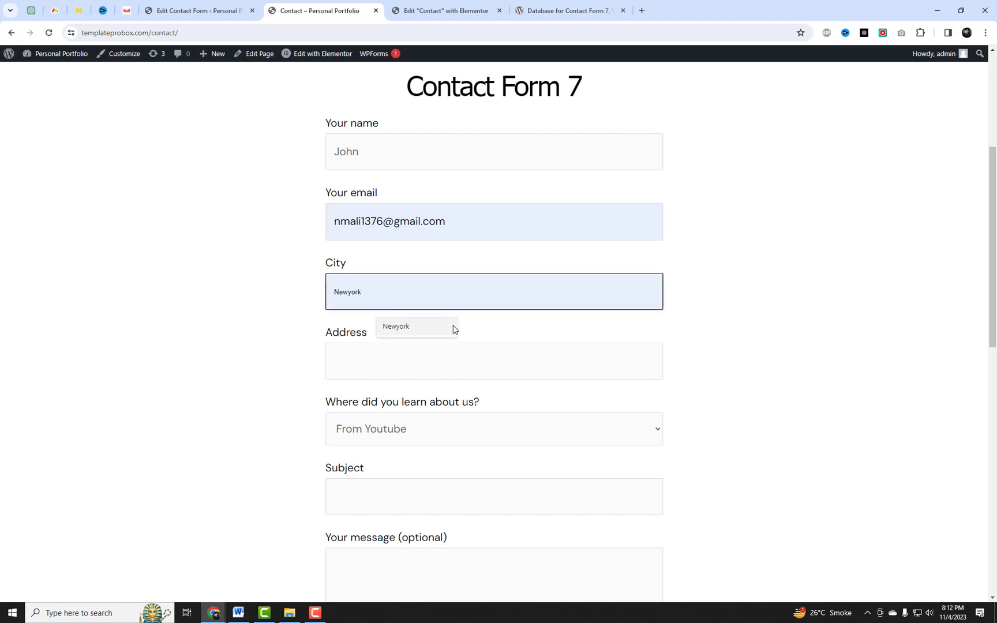
left_click(450, 332)
left_click(421, 358)
left_click(437, 418)
scroll(374, 312, "down", 3)
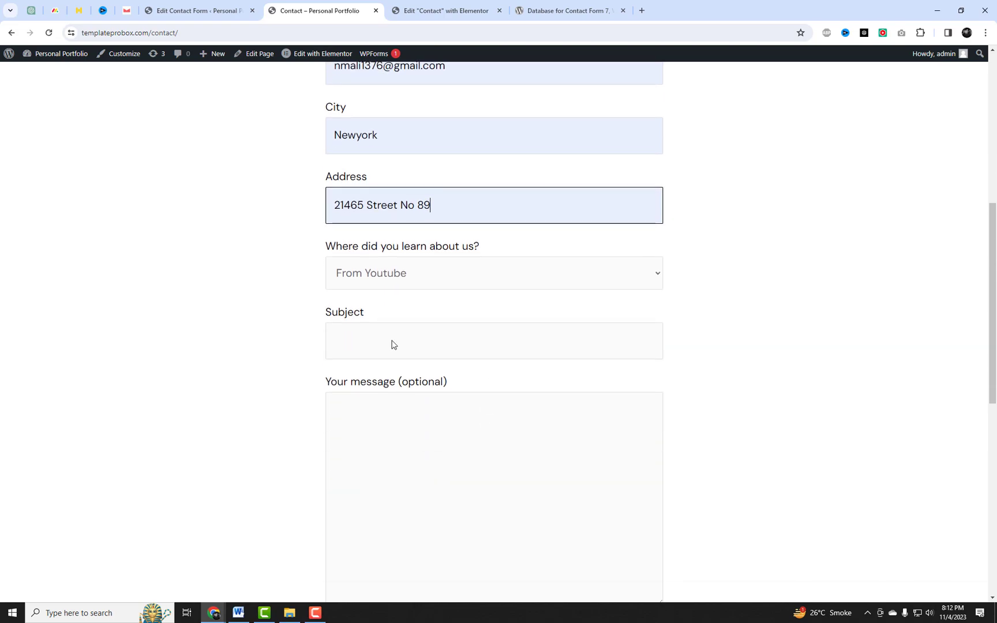
left_click(374, 283)
left_click(375, 312)
Step: Enter subject Hello and a test message, then submit and see the sent confirmation
scroll(489, 364, "down", 2)
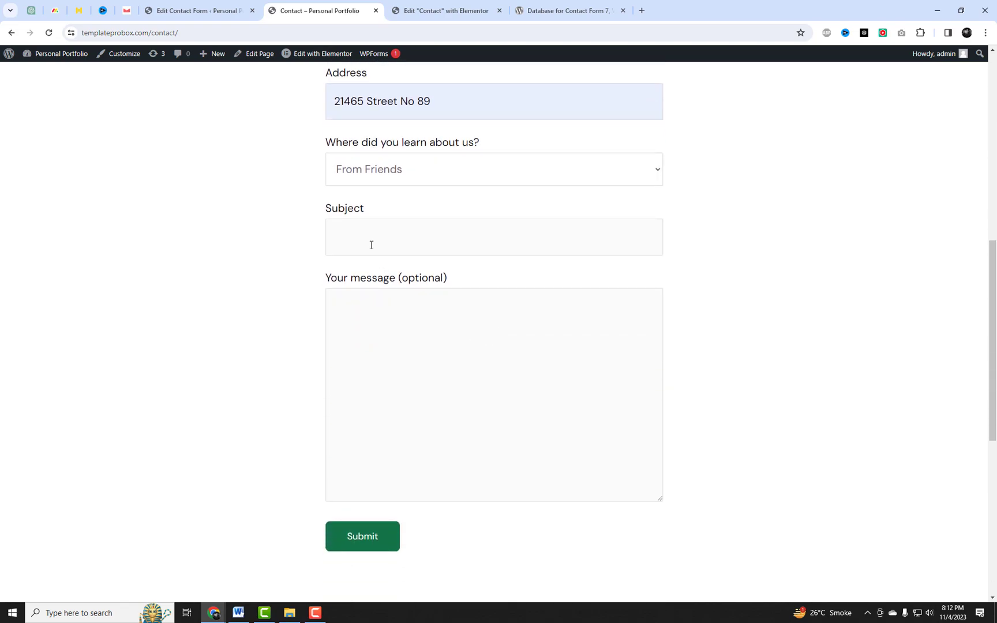
left_click(371, 245)
type("Hello")
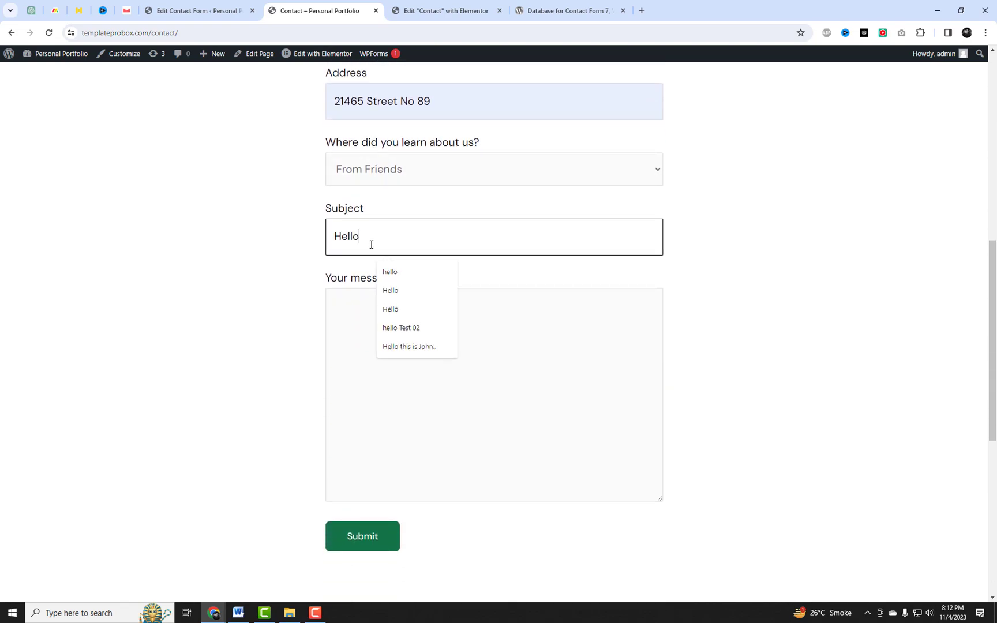
key("Tab")
type("s is ")
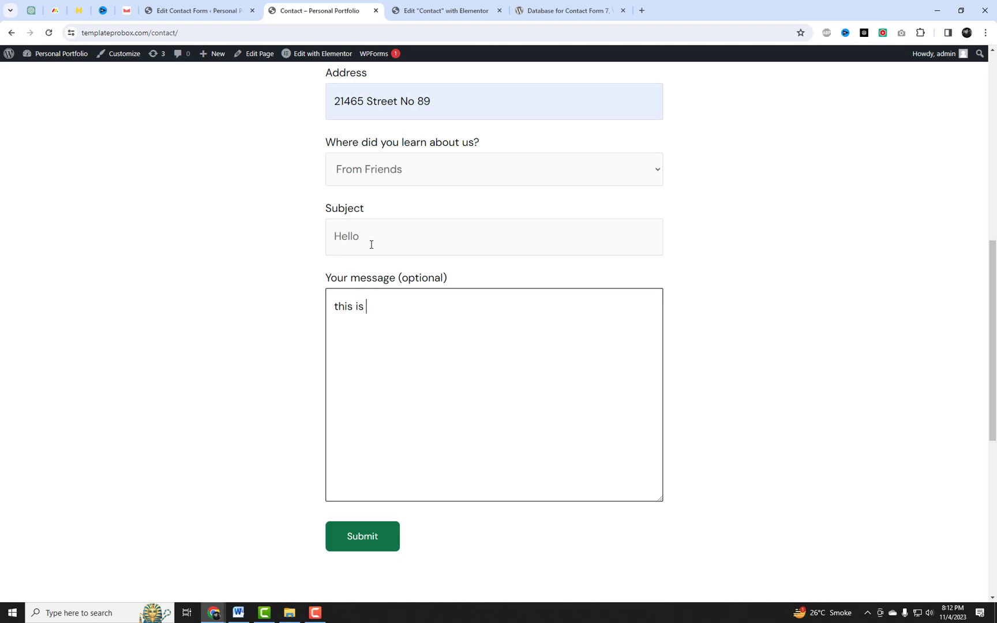
type("test...")
scroll(402, 264, "down", 3)
left_click(372, 328)
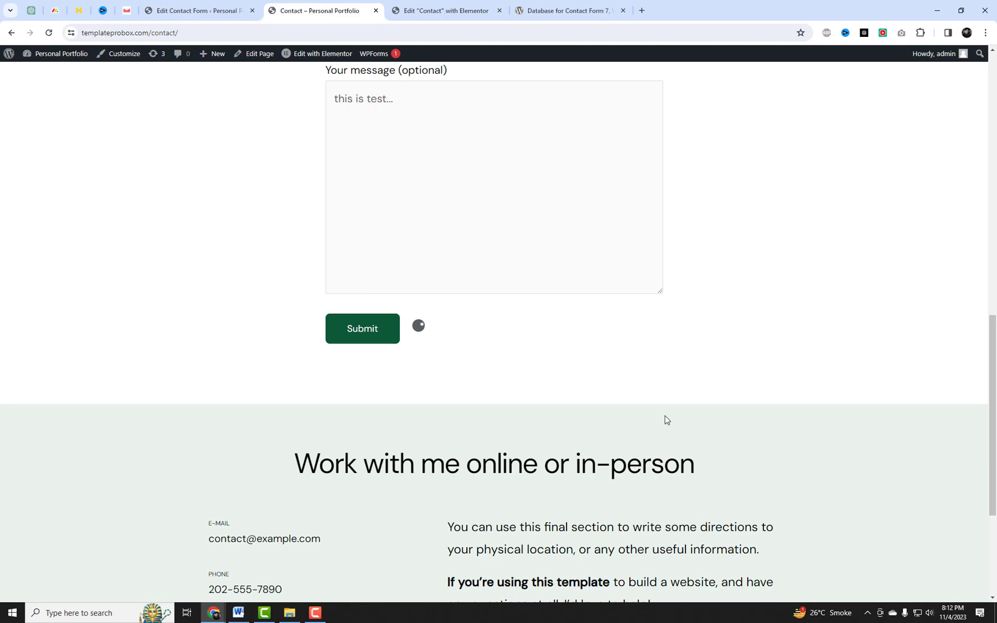
scroll(668, 416, "down", 1)
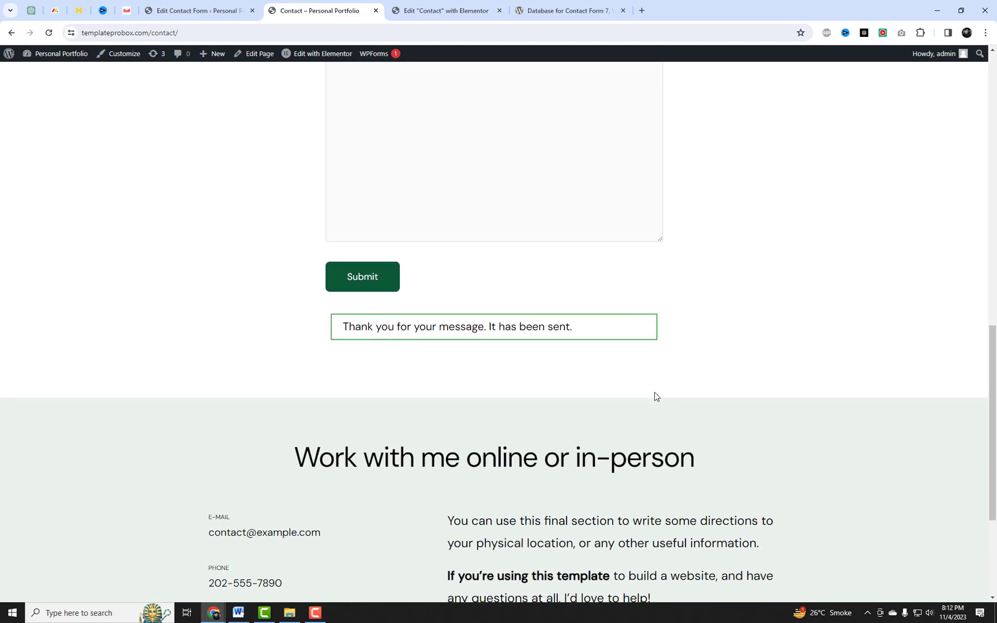
left_click_drag(585, 330, 325, 328)
left_click(523, 247)
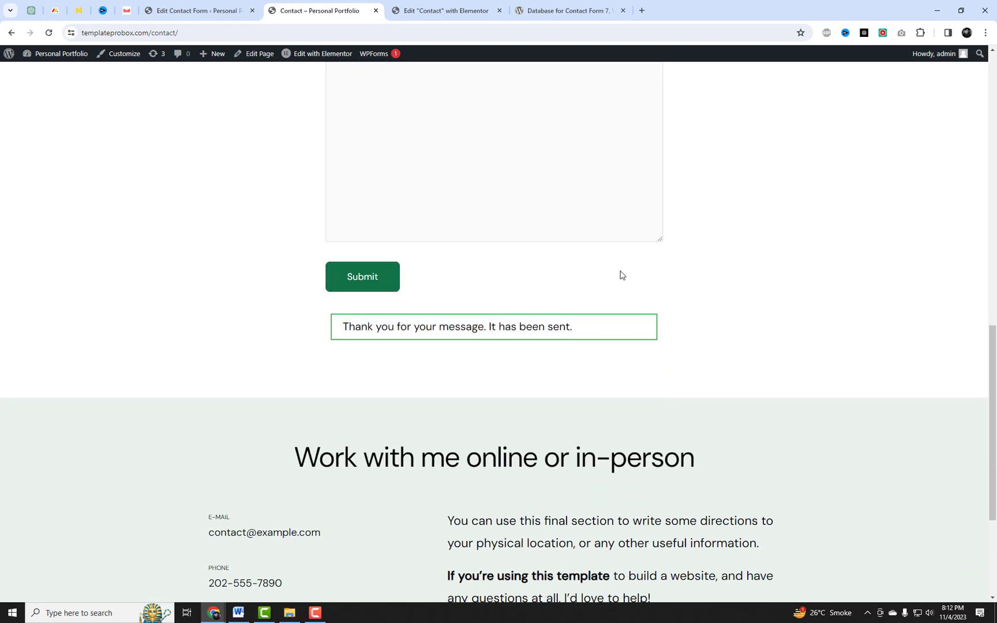
Step: Open CRM Entries in a new tab and view Entry #2's submitted field values
left_click(198, 8)
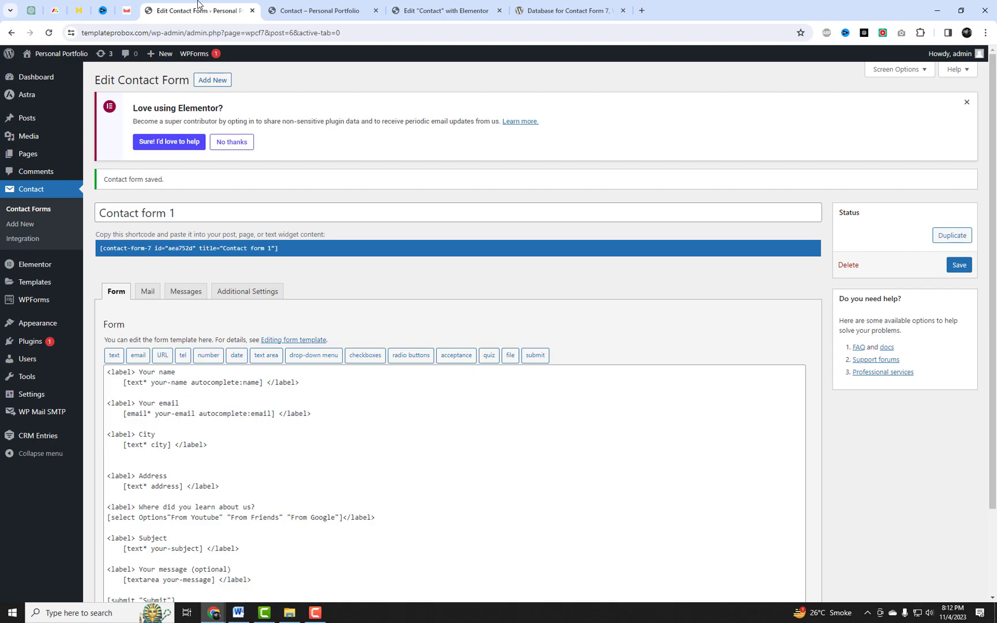
right_click(35, 437)
left_click(75, 452)
left_click(311, 17)
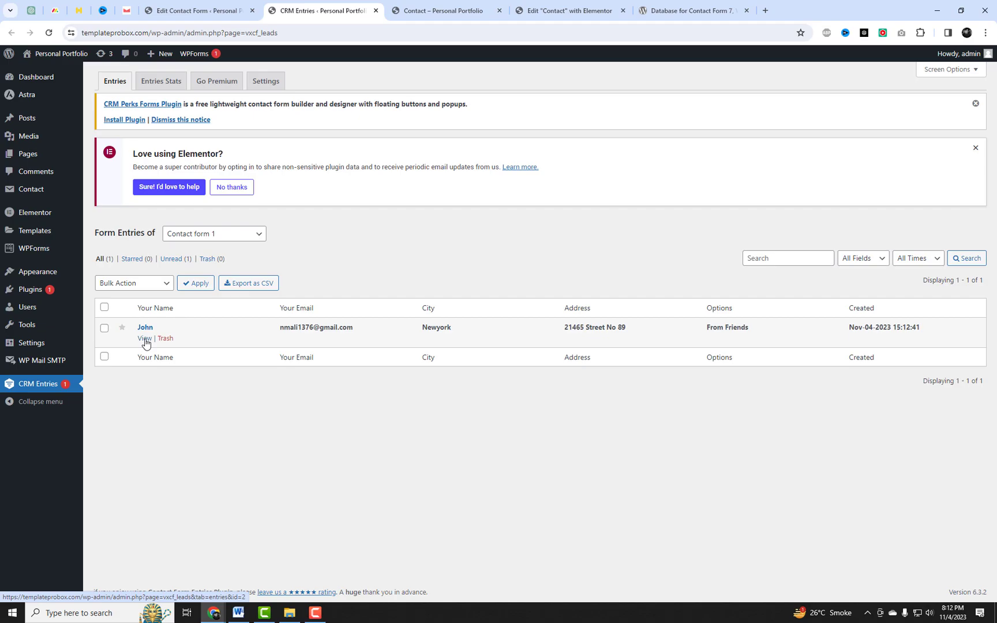
left_click(144, 338)
scroll(258, 343, "down", 1)
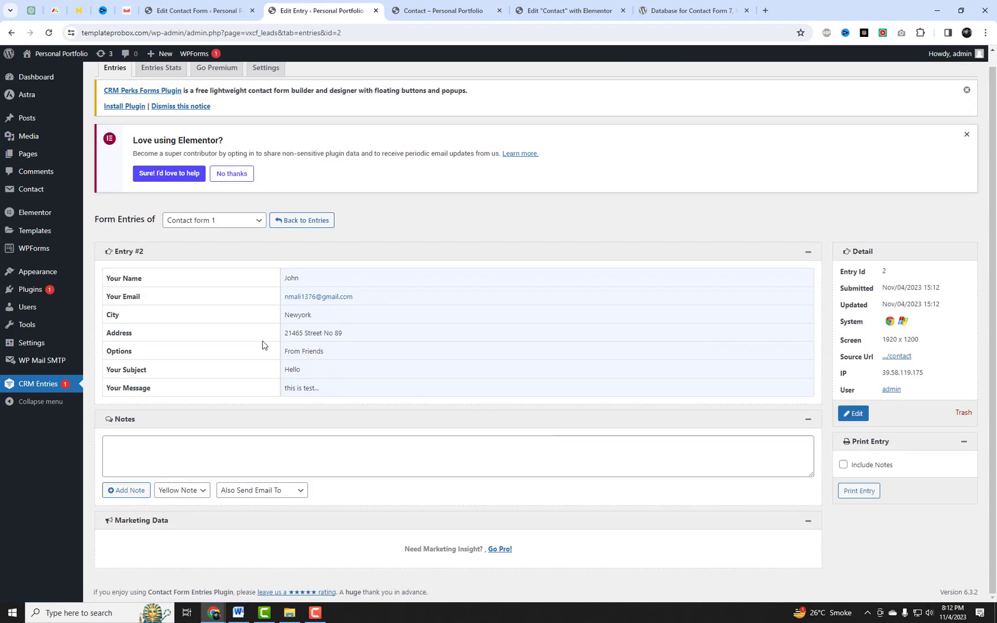
mouse_move(145, 283)
left_mouse_down()
mouse_move(107, 282)
mouse_move(106, 296)
left_mouse_up()
Step: Choose Green Note, write 'thank you', and add the note to Entry #2
left_click(209, 447)
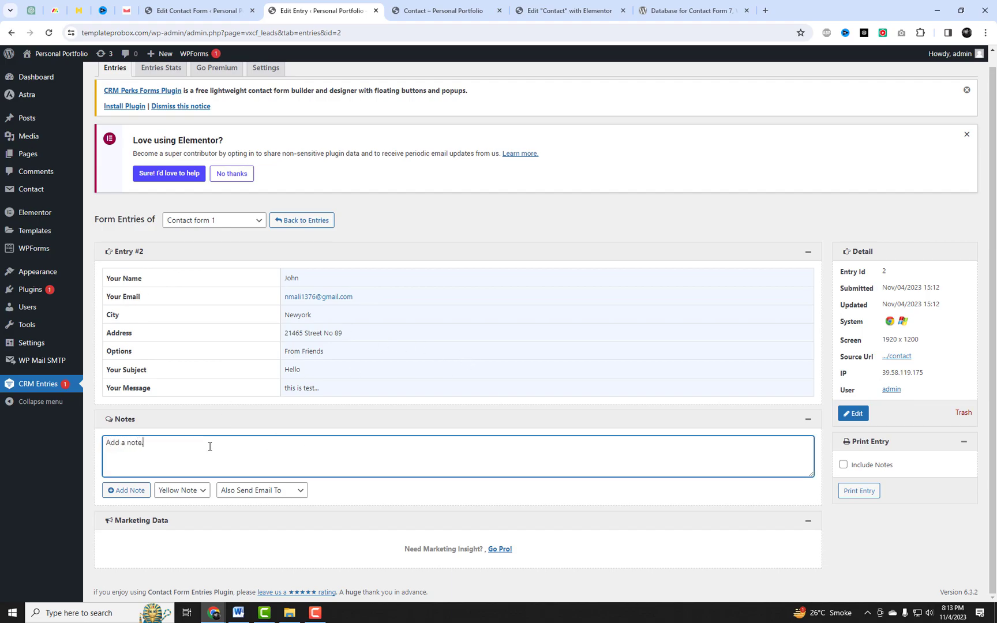
left_click(175, 491)
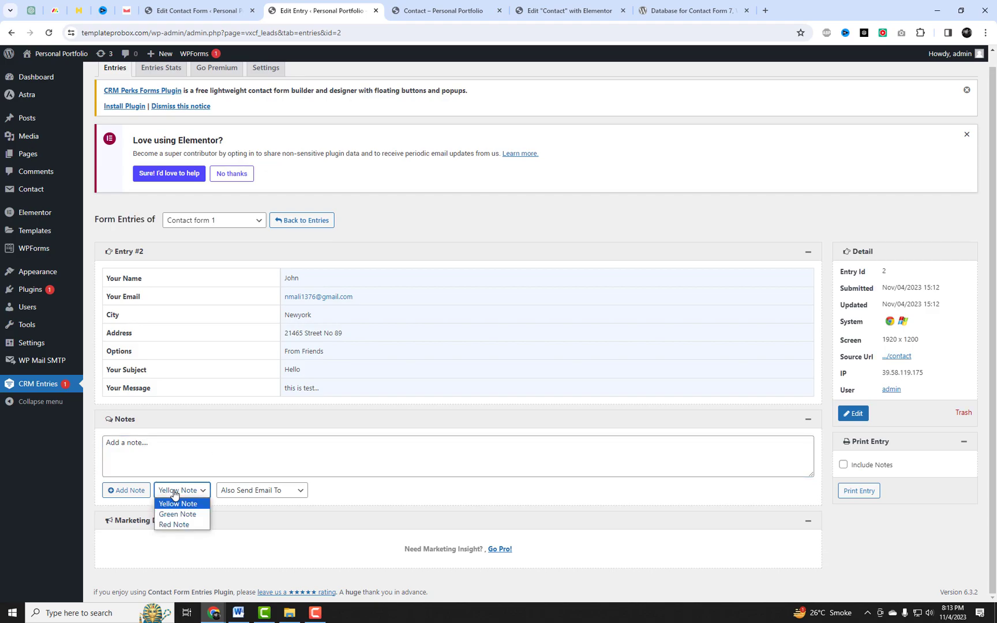
left_click(186, 516)
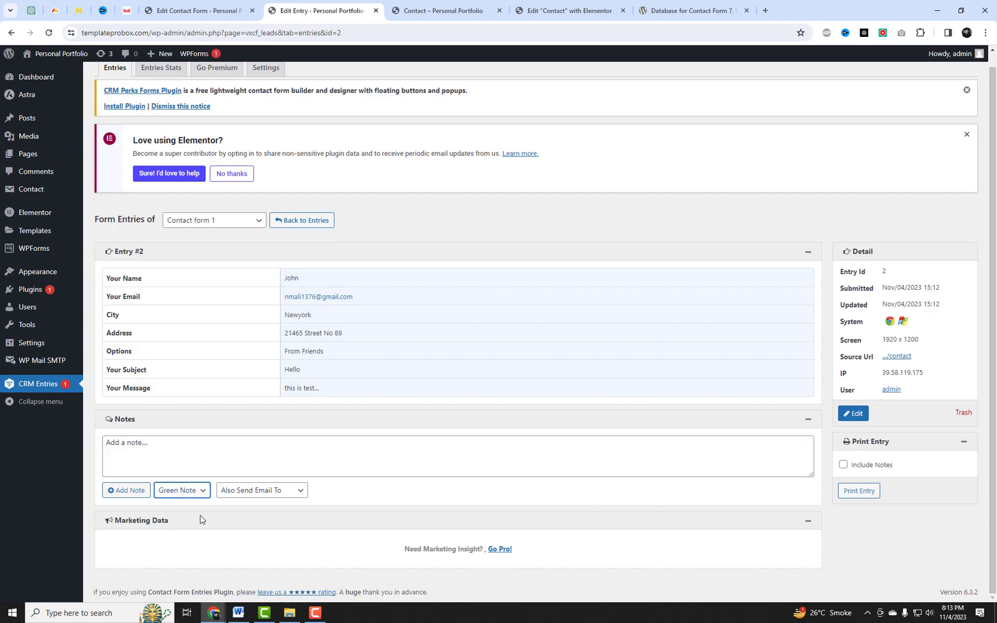
left_click(169, 446)
type("t")
key("BackSpace")
type("thank you")
left_click(126, 490)
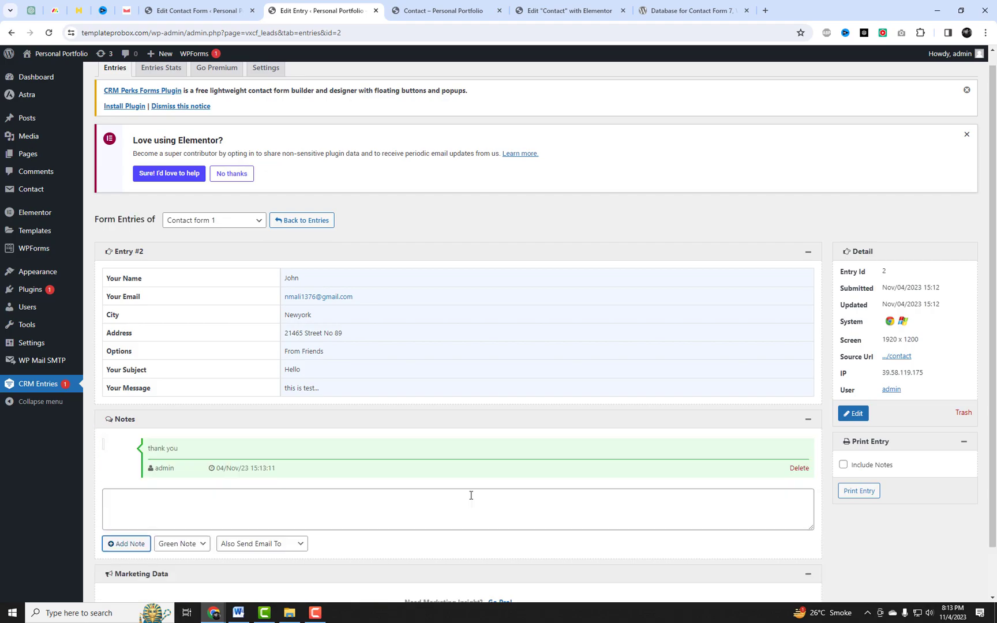
scroll(490, 507, "down", 2)
scroll(237, 413, "up", 2)
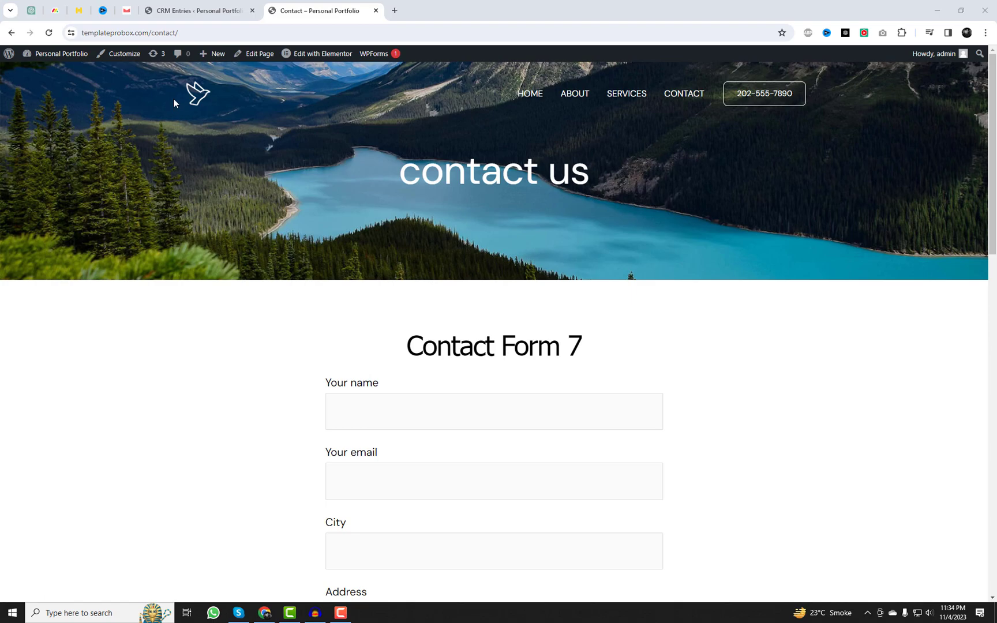
scroll(839, 385, "down", 3)
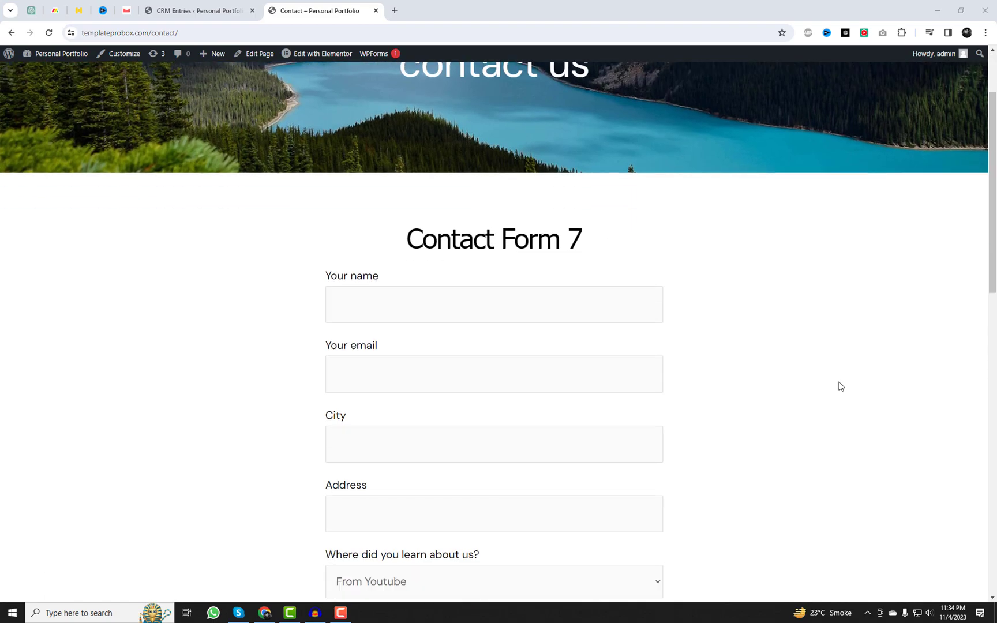
left_click(389, 211)
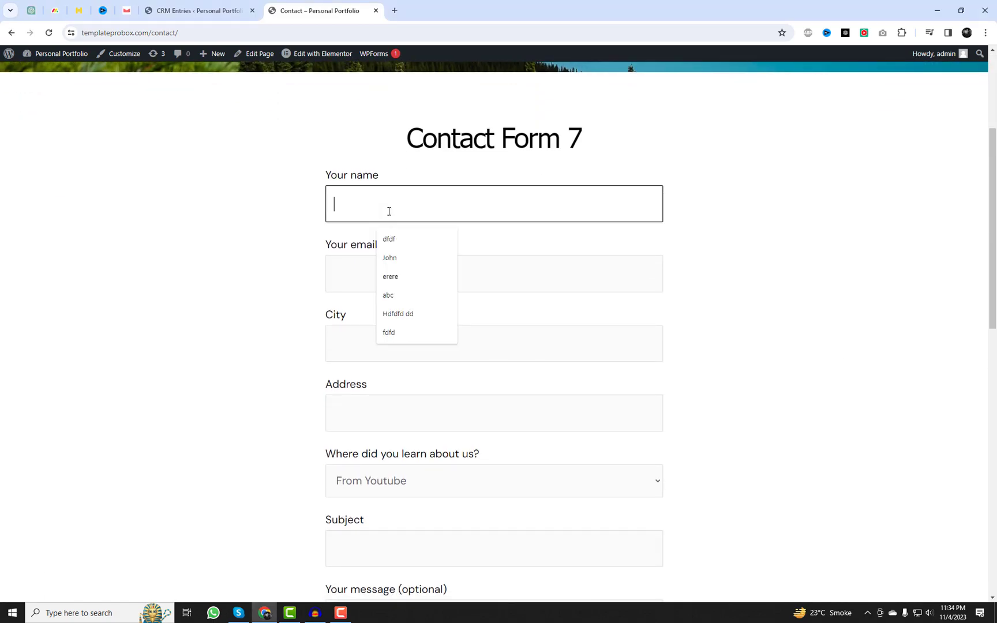
type("Jidq")
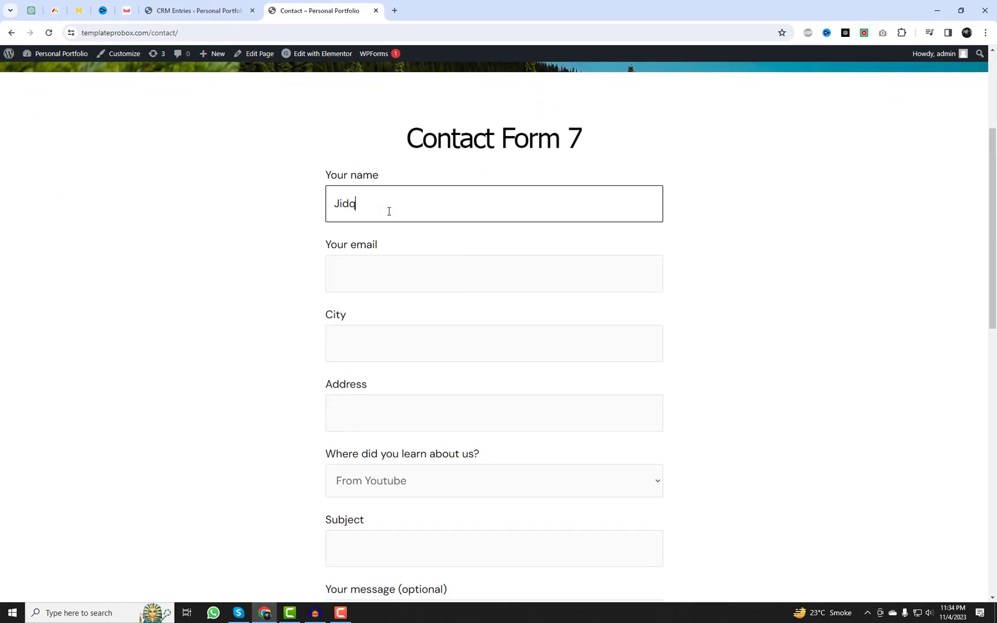
key("Tab")
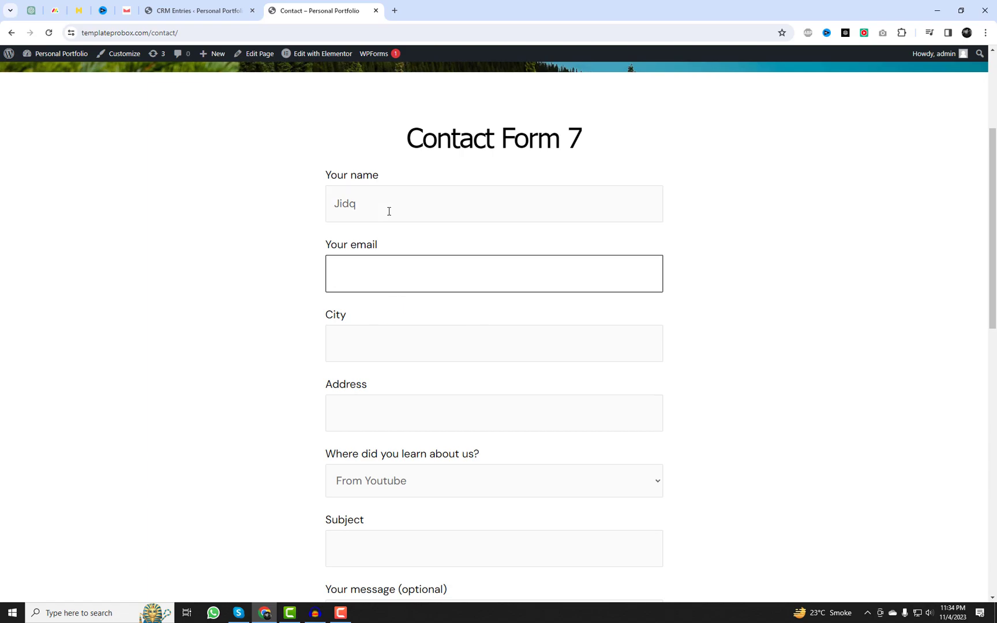
Step: Fill City as Newywork and pick the Street no 5963 address suggestion
scroll(393, 231, "down", 2)
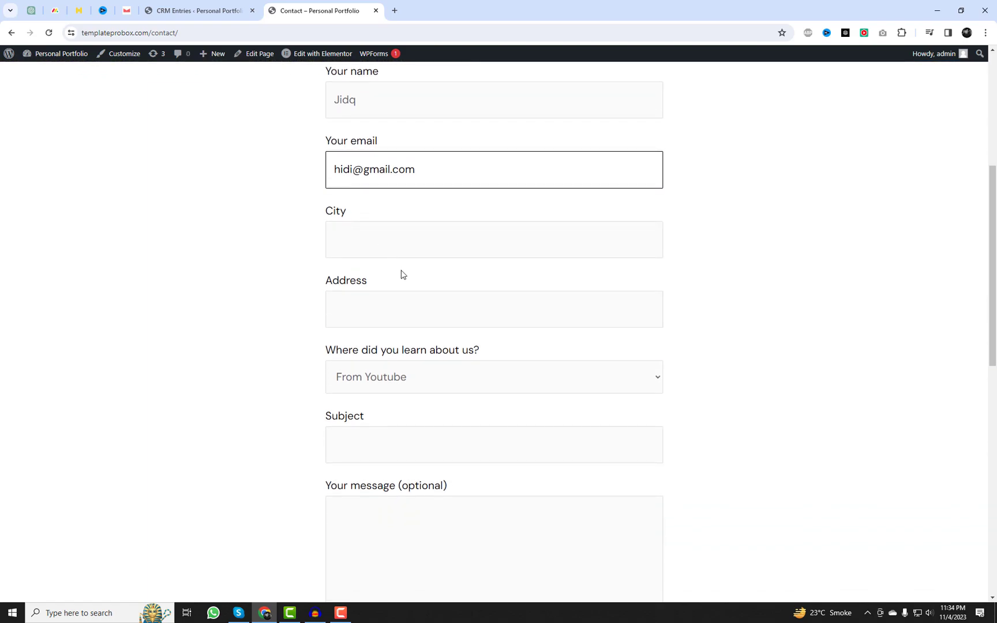
left_click(399, 245)
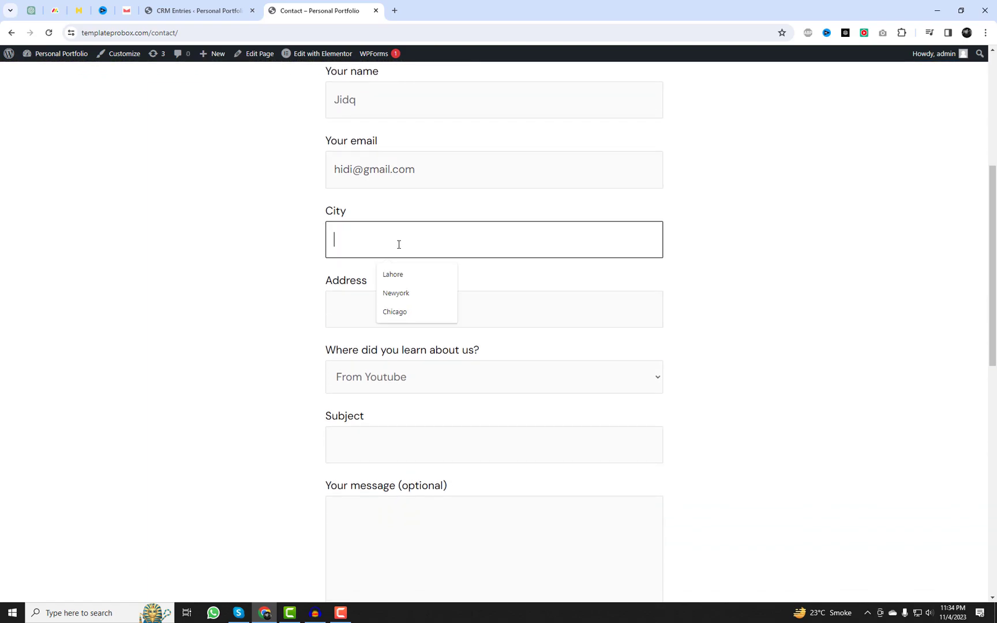
type("LA")
key("BackSpace")
key("BackSpace")
type("Newywork")
key("Tab")
type("id")
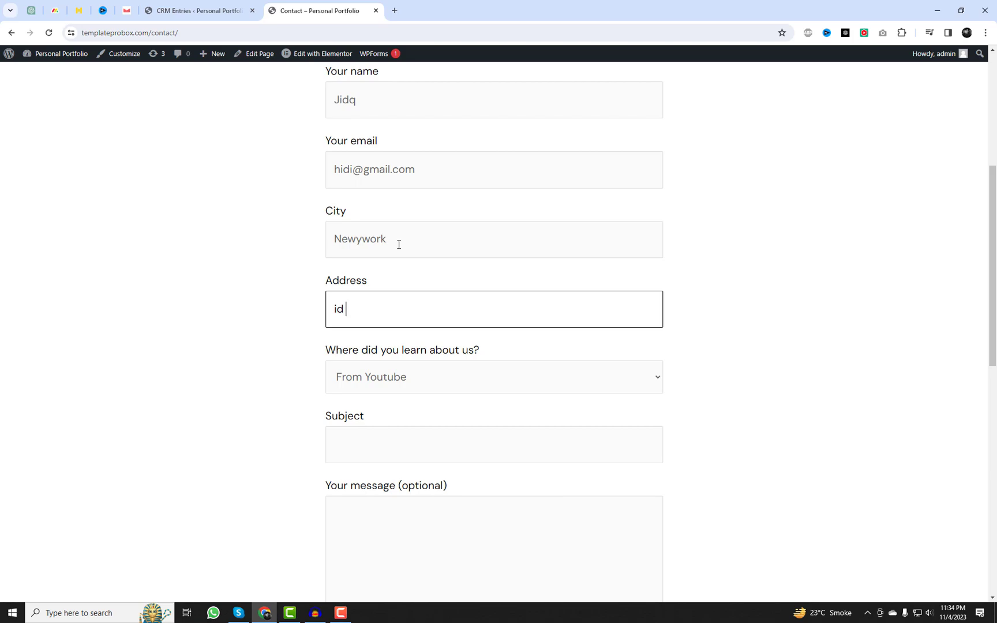
key("BackSpace")
key("BackSpace")
type("S")
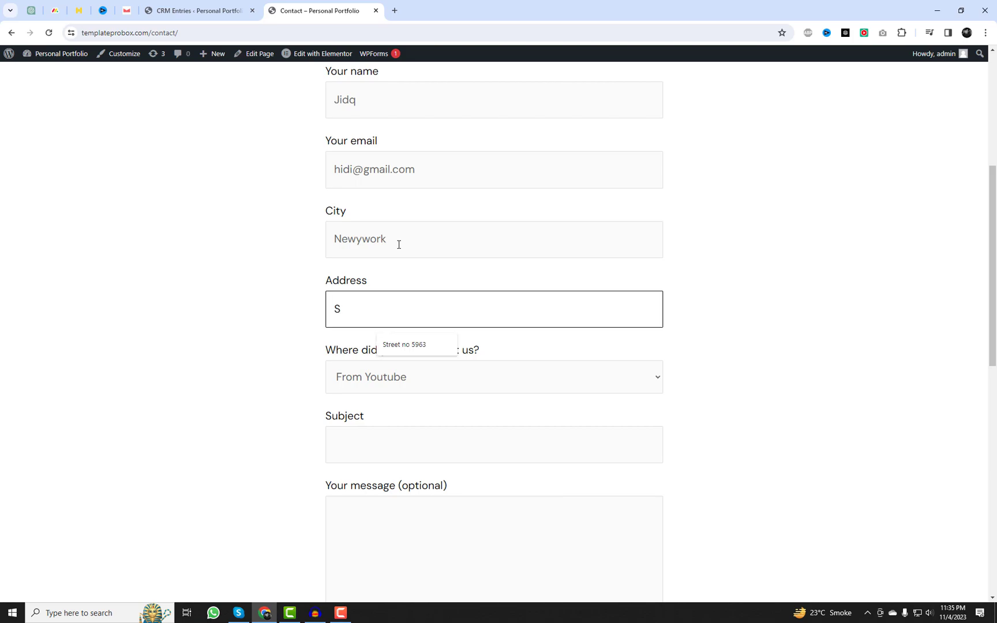
left_click(415, 345)
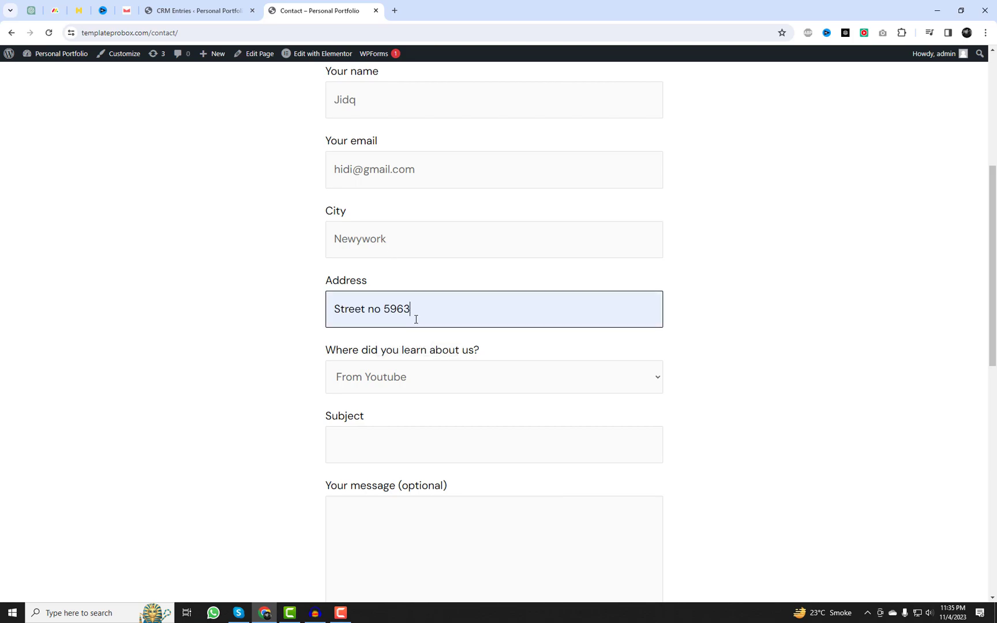
type("6")
Step: Choose From Google, enter subject Hello and message thanks, then submit
scroll(416, 311, "down", 3)
left_click(421, 225)
left_click(392, 277)
left_click(382, 291)
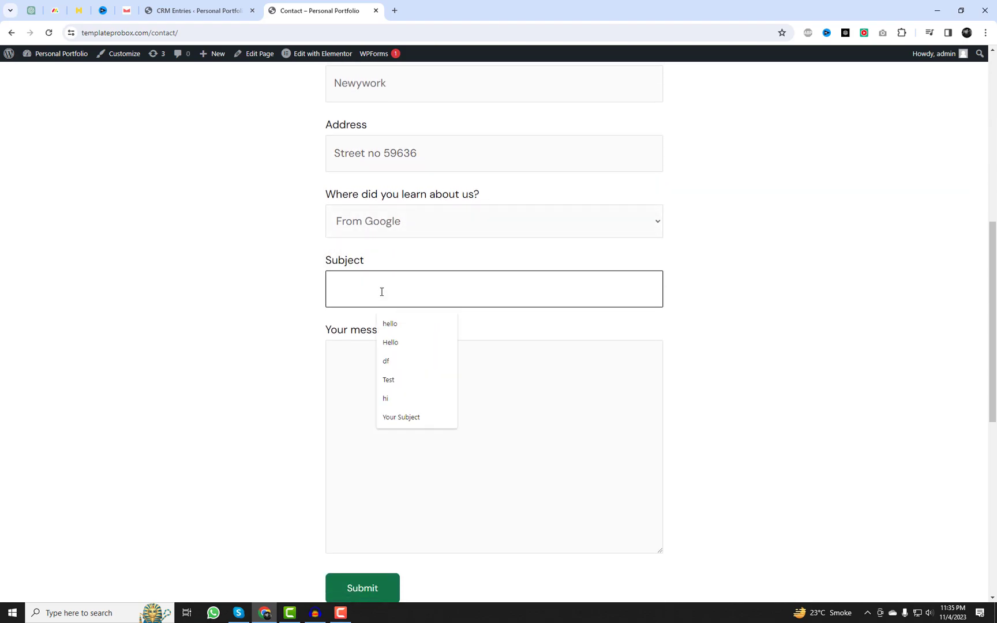
type("Hello")
key("Tab")
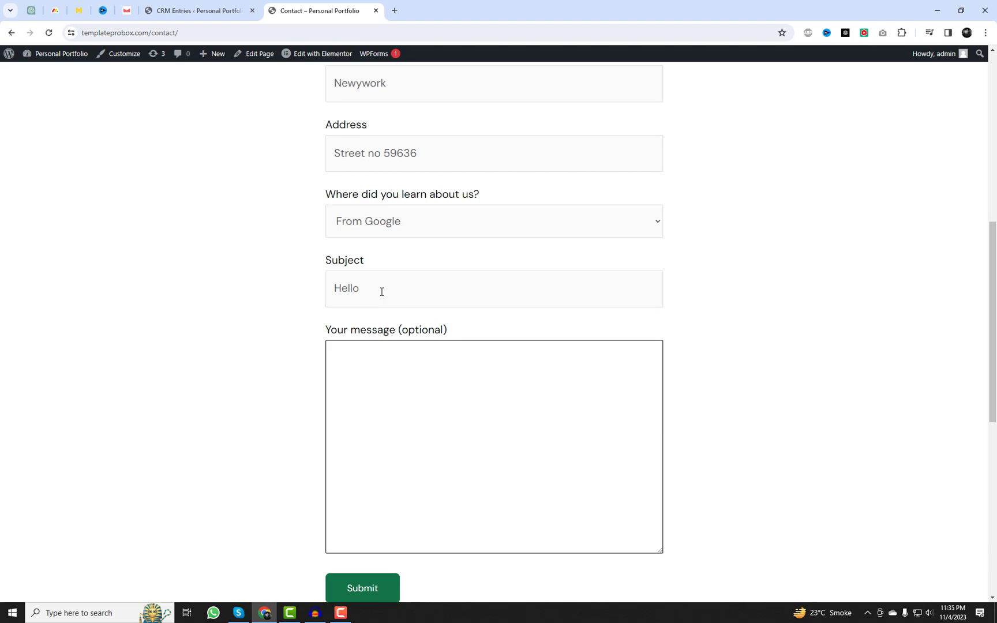
type("thanks")
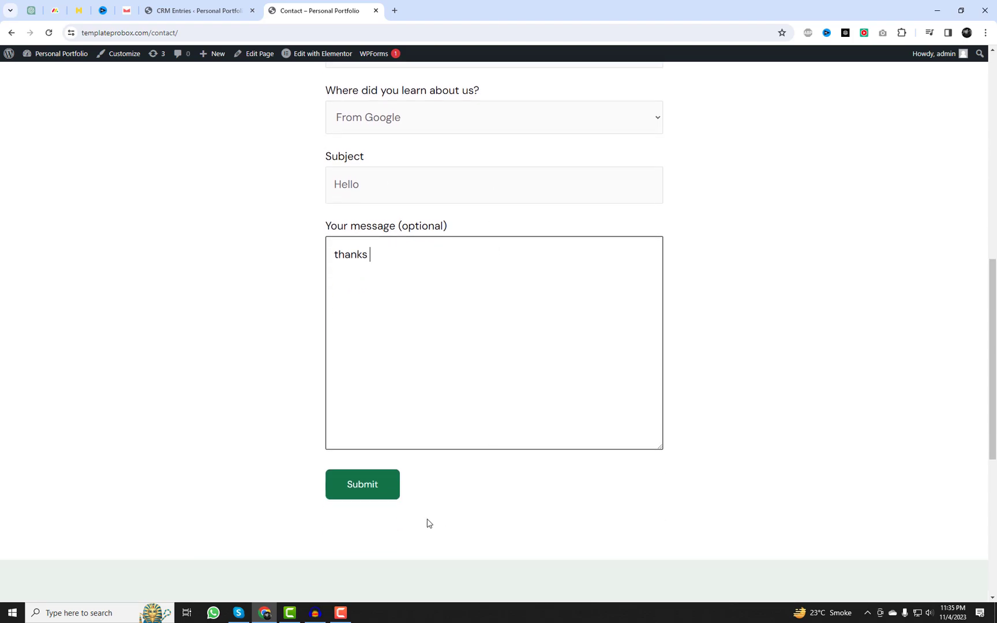
left_click(366, 494)
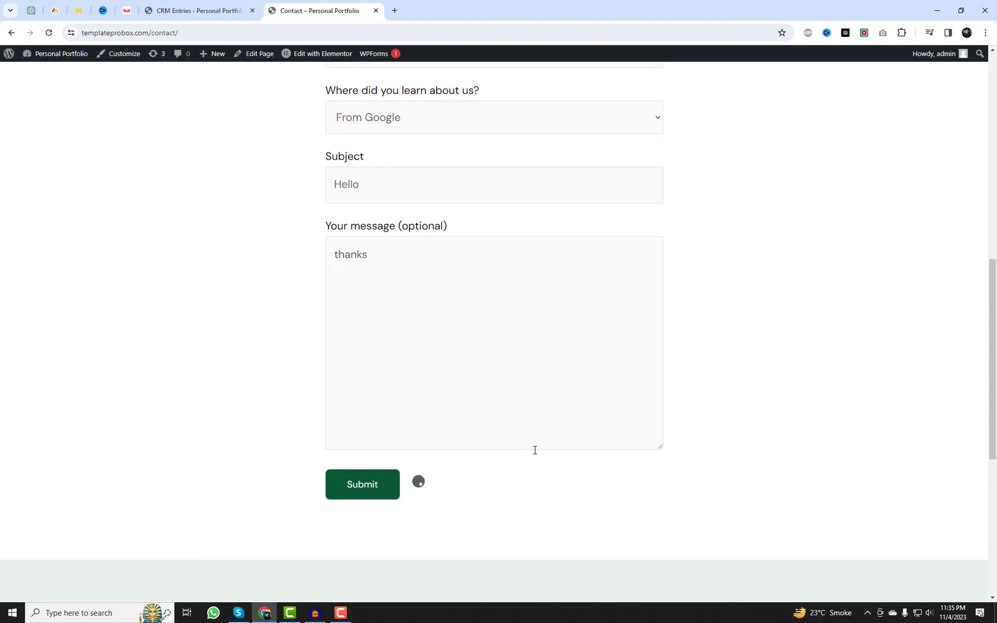
scroll(535, 450, "down", 5)
left_click_drag(579, 277, 342, 275)
Step: Reload CRM Entries so the new Jidq entry appears, then export all entries as CSV
left_click(224, 5)
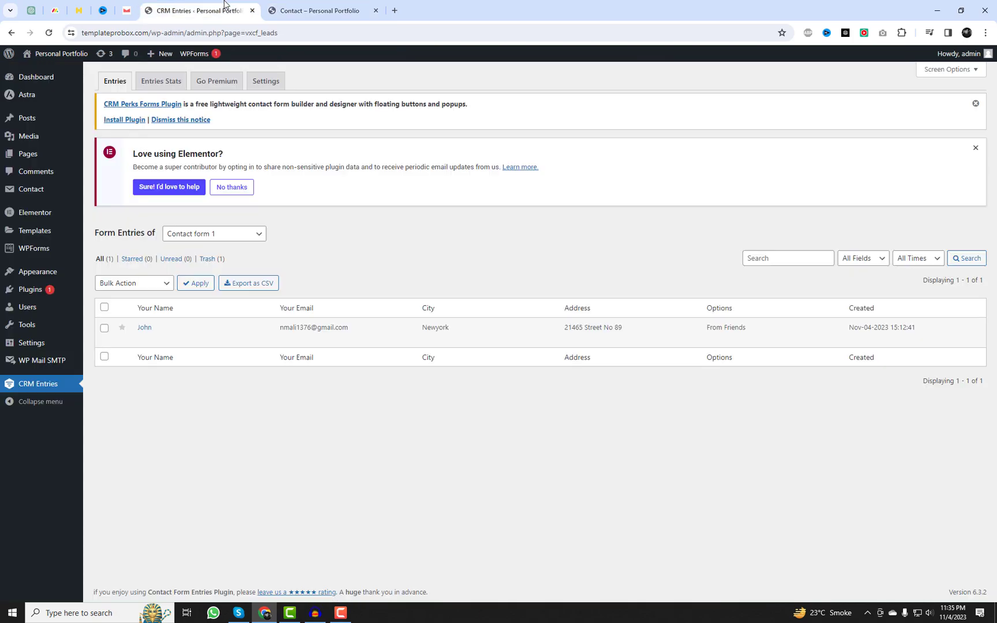
right_click(353, 284)
left_click(386, 318)
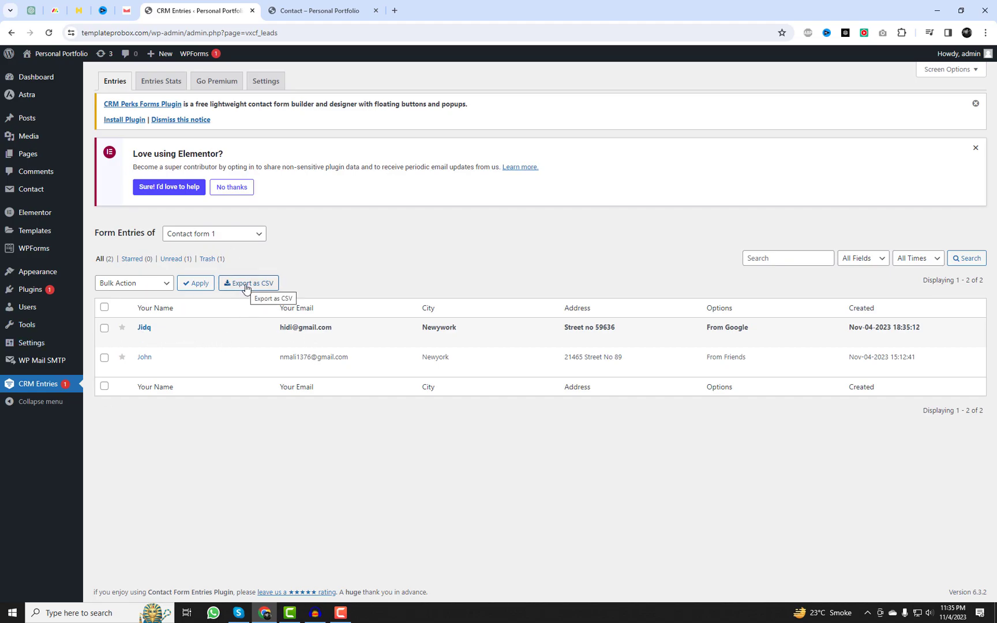
left_click(246, 284)
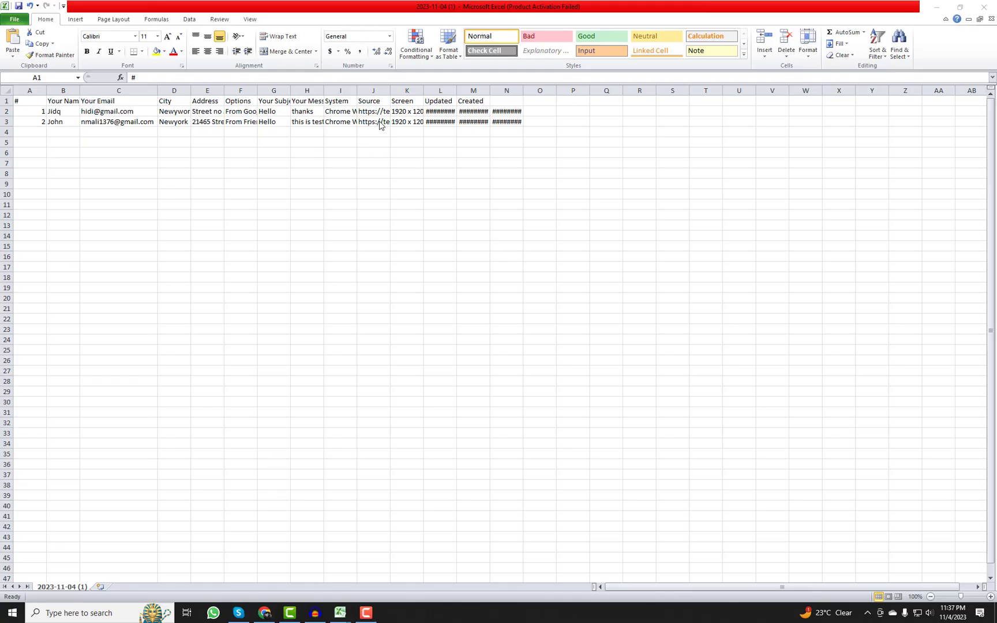
Step: AutoFit Excel columns E (Address) and F (Options) to show full addresses and referral sources
double_click(224, 91)
double_click(287, 91)
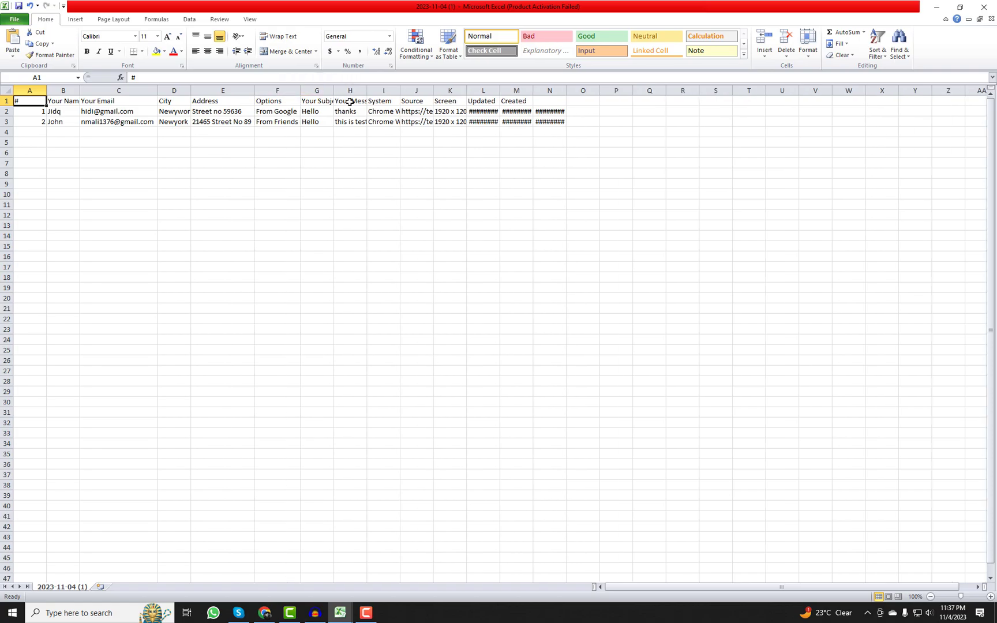
Step: Generate the entries shortcode for Contact form 1 under Get ShortCode and select it
scroll(503, 346, "down", 2)
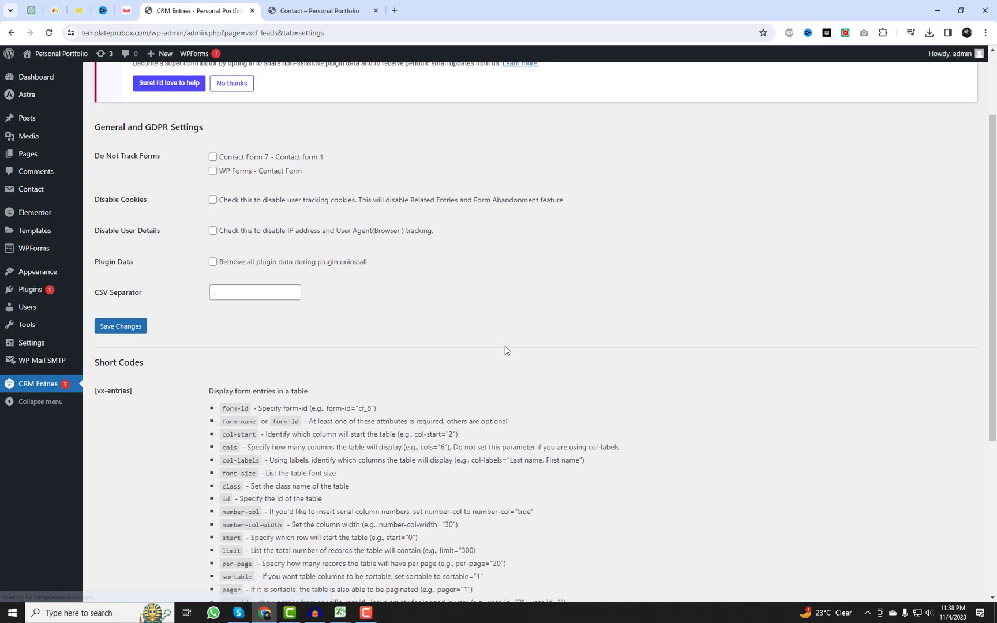
scroll(505, 350, "down", 1)
scroll(505, 350, "down", 2)
scroll(508, 349, "down", 1)
left_click(284, 411)
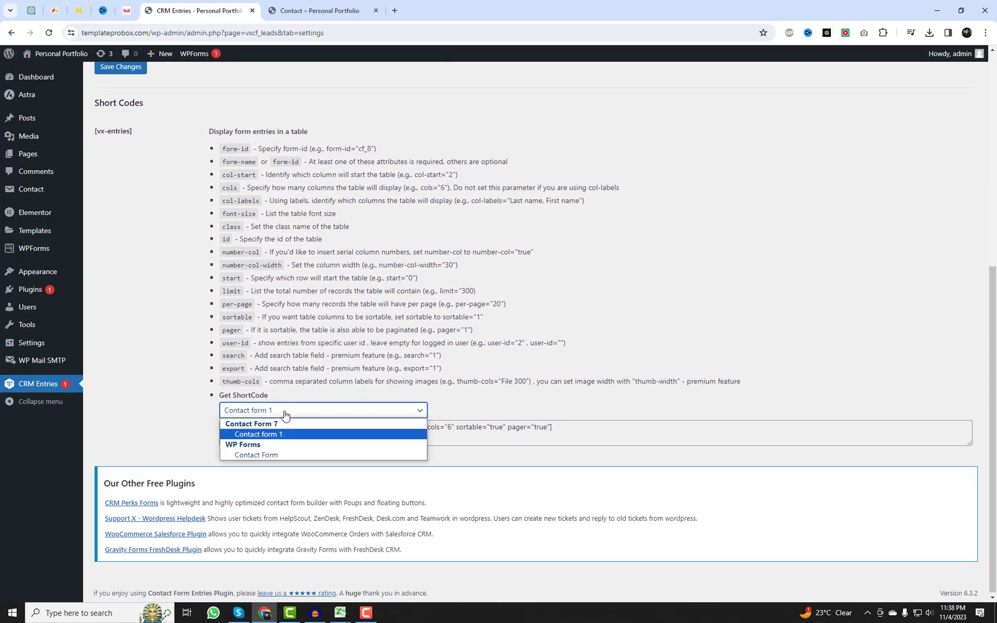
left_click(291, 410)
left_click_drag(547, 427, 226, 425)
key("ctrl+c")
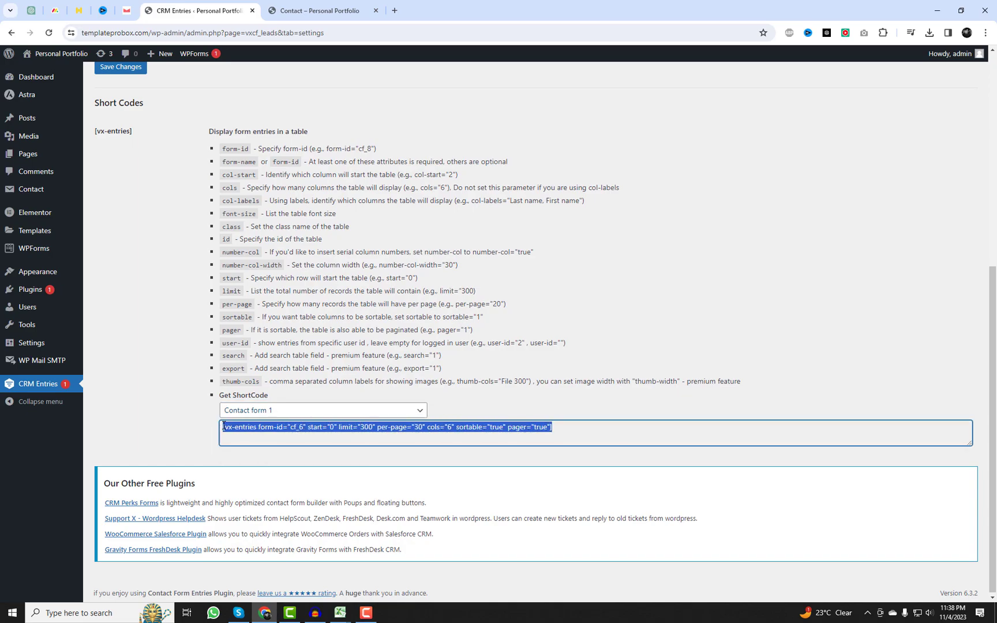
Step: Open the Contact page's 'Edit with Elementor' link in a new tab
left_click(320, 11)
scroll(857, 356, "up", 4)
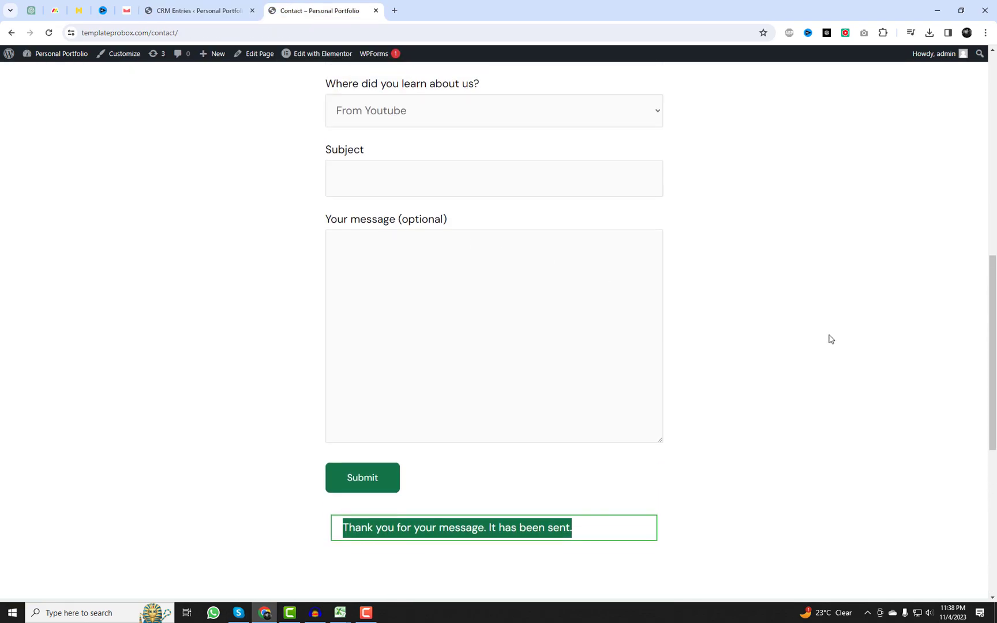
scroll(719, 345, "up", 6)
scroll(718, 345, "up", 3)
right_click(323, 54)
left_click(347, 62)
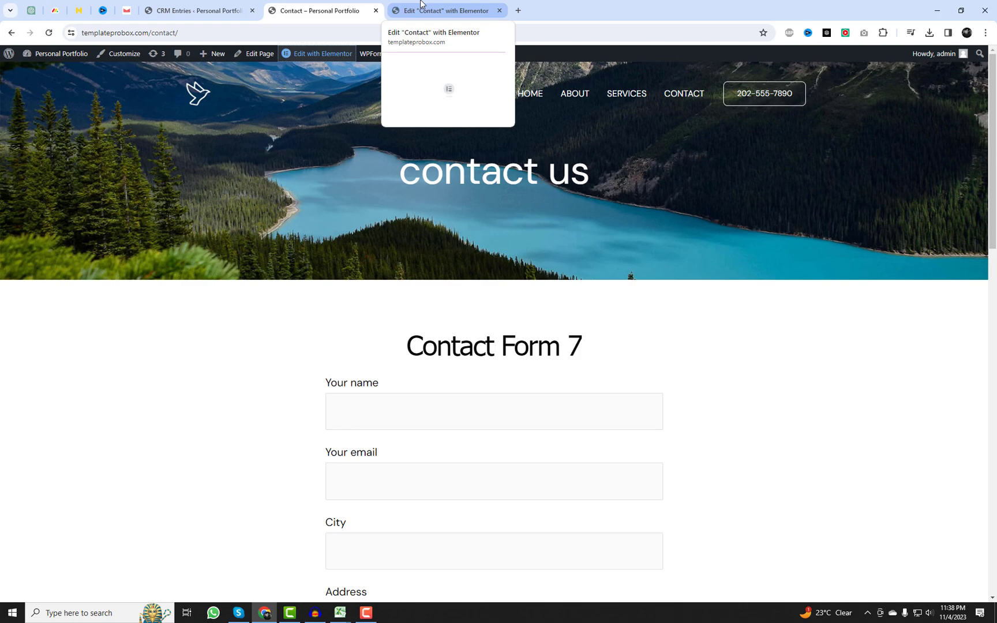
Step: Rename the 'Work with me online or in-person' heading to 'Form Entries'
left_click(421, 5)
scroll(843, 404, "down", 5)
scroll(895, 436, "down", 5)
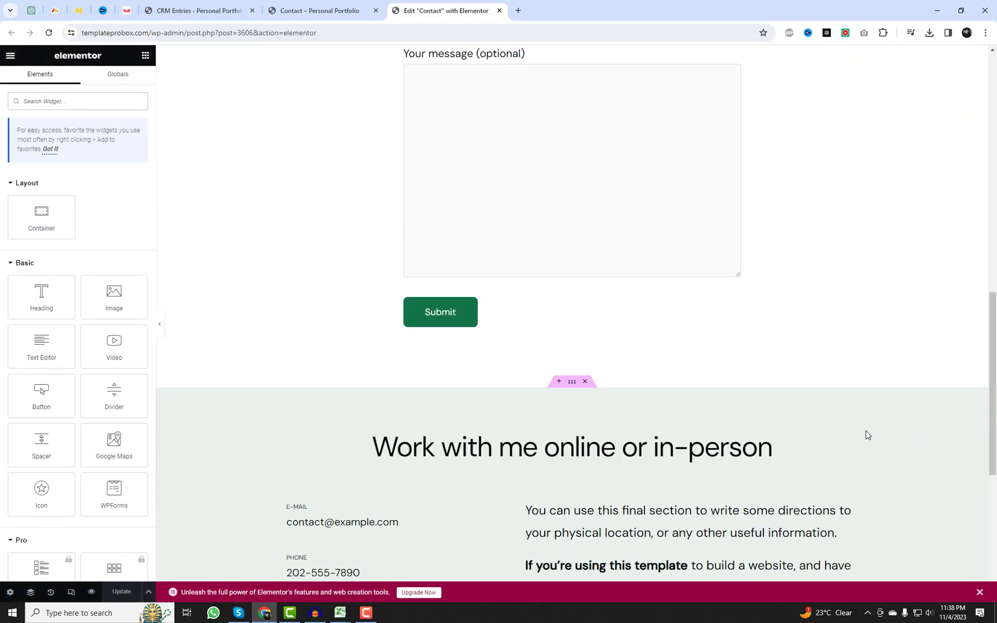
scroll(751, 332, "down", 3)
left_click(594, 247)
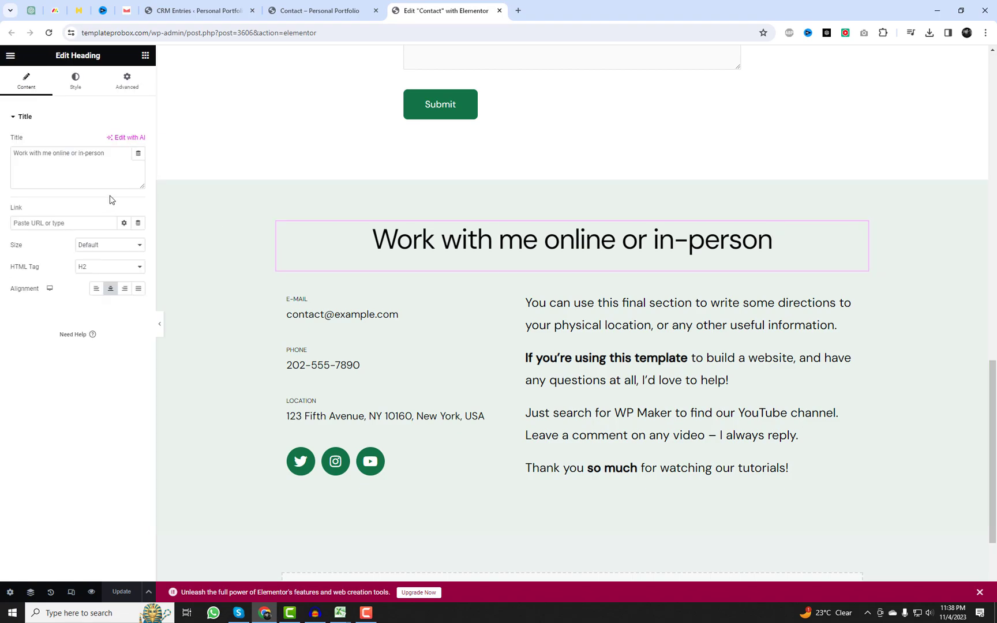
left_click_drag(111, 159, 20, 157)
type("F")
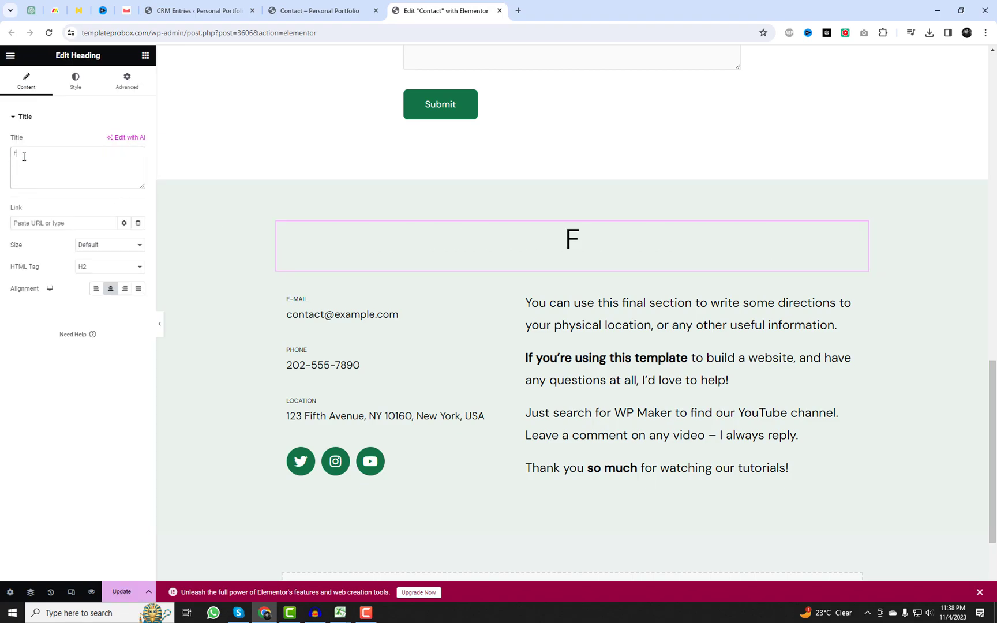
type("orm Entries")
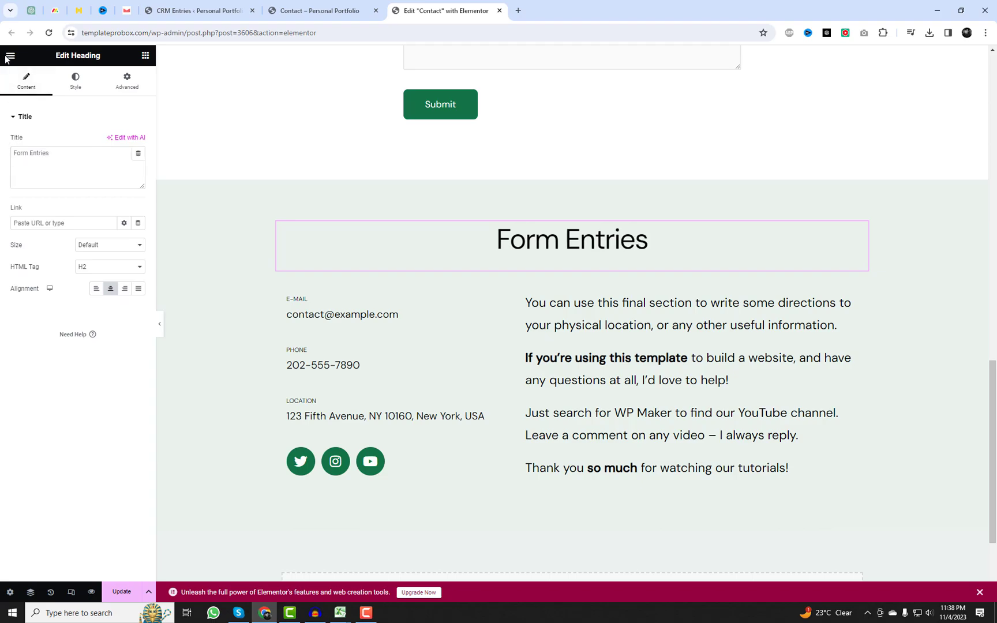
Step: Place a Shortcode widget below the Form Entries heading
left_click(6, 58)
left_click(47, 100)
type("shor")
left_click_drag(41, 190, 404, 273)
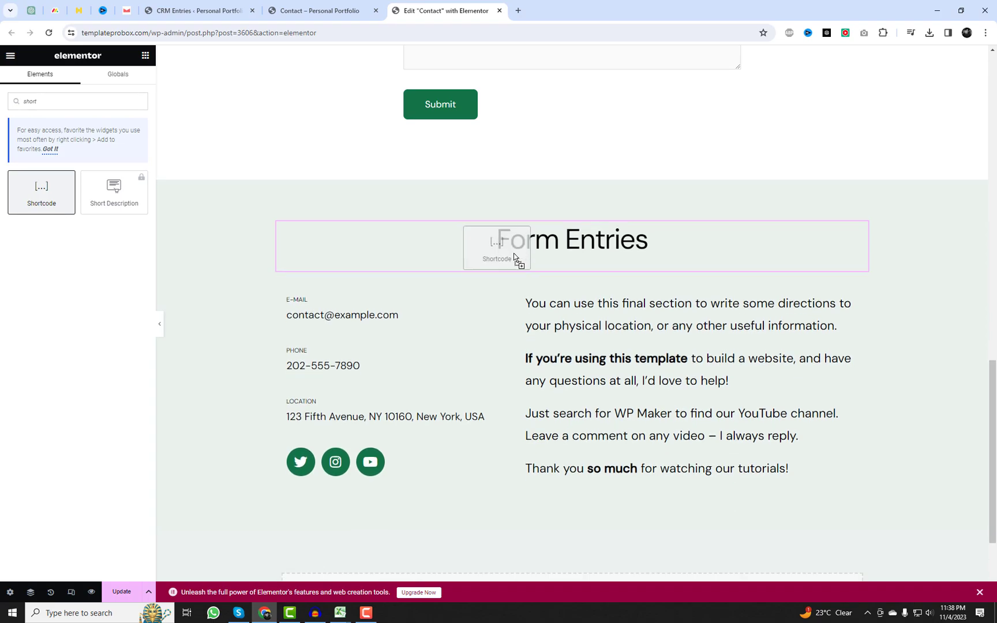
Step: Paste the entries shortcode with cols set to 7, then Update the page
left_click(75, 187)
key("ctrl+v")
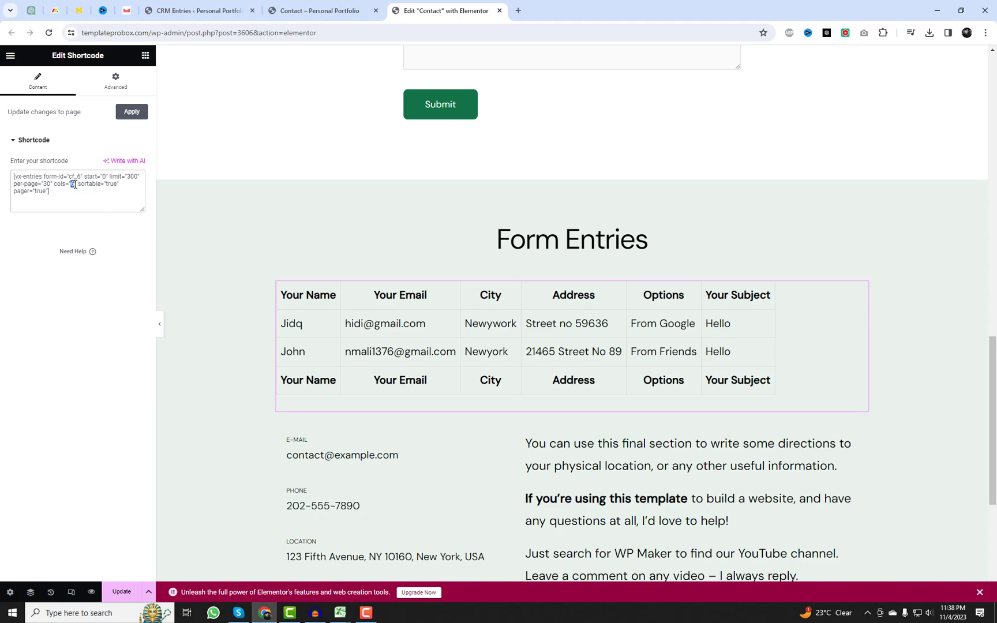
type("7")
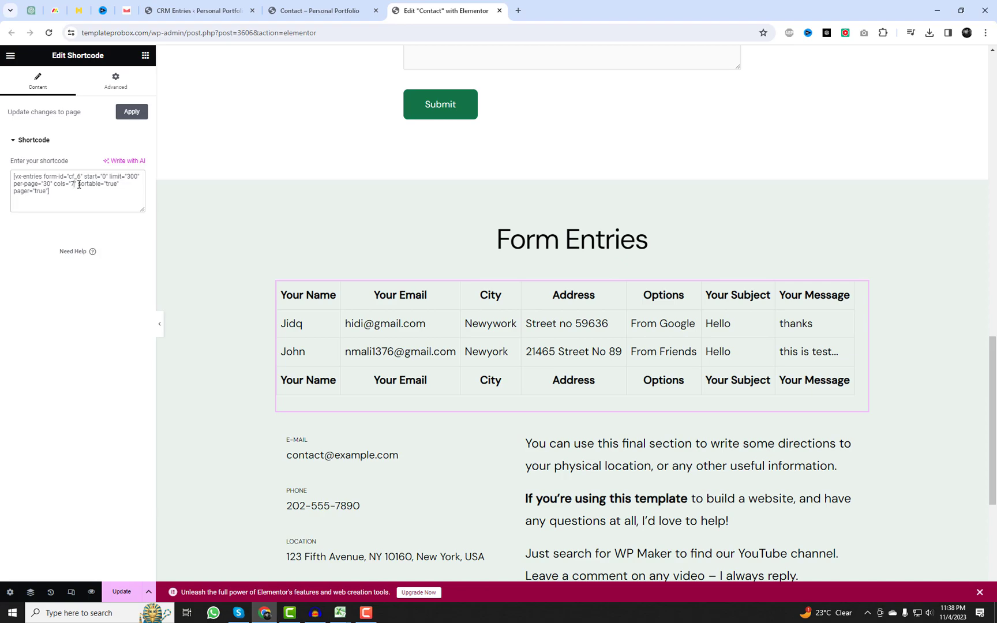
left_click(134, 599)
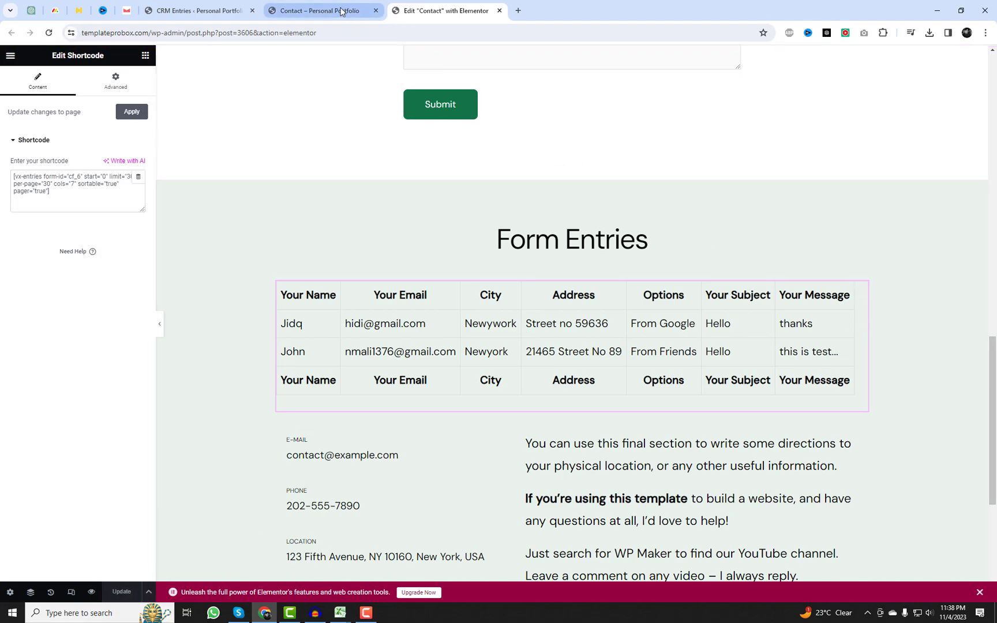
left_click(344, 11)
Step: Reload the live Contact page and check the Jidq entry and both emails in the table
left_click(337, 29)
key("Return")
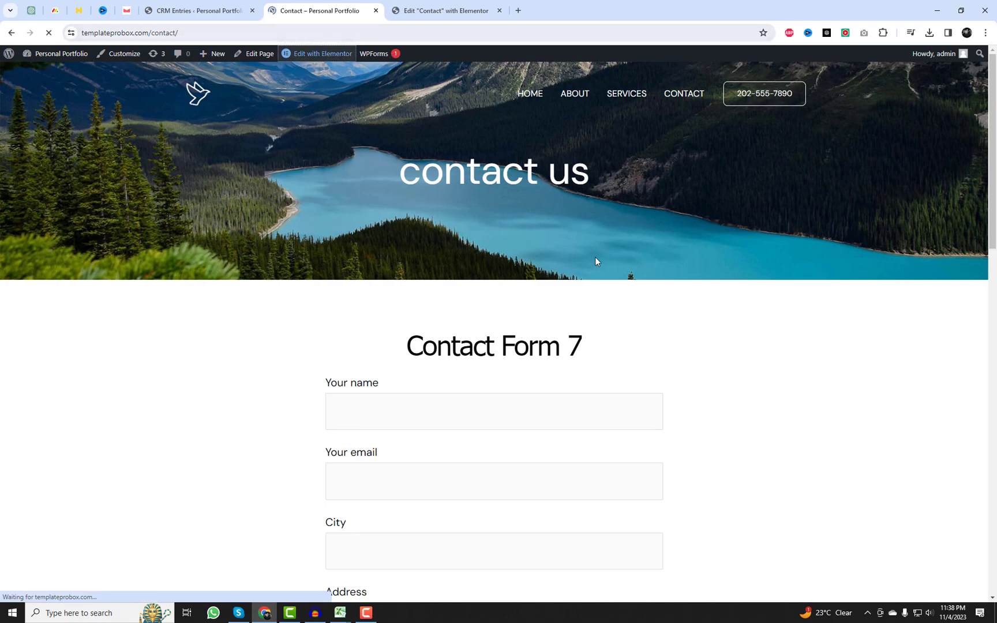
scroll(710, 387, "down", 7)
scroll(709, 387, "down", 5)
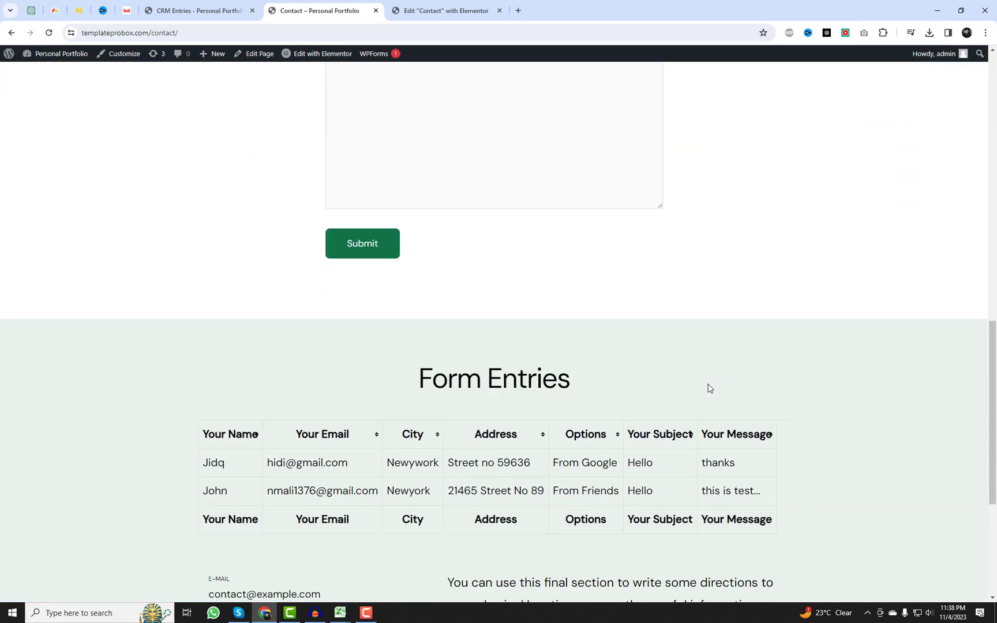
scroll(710, 389, "down", 2)
double_click(250, 296)
left_click_drag(363, 289, 270, 289)
left_click(373, 320)
left_click_drag(372, 320, 269, 315)
left_click(839, 405)
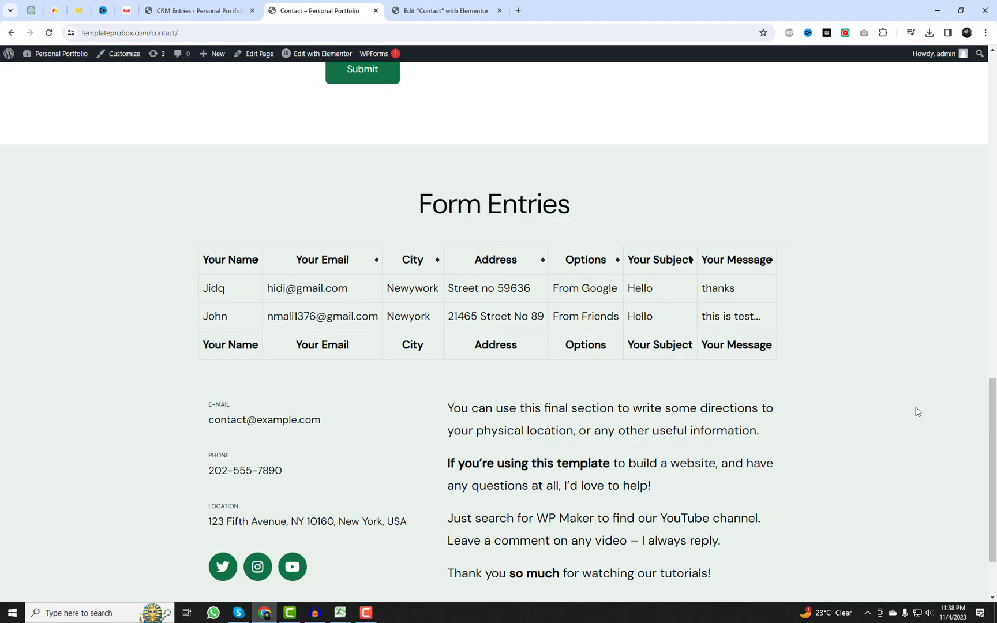
Step: Refresh again, then go to the site's home page and scroll down through it
key("F5")
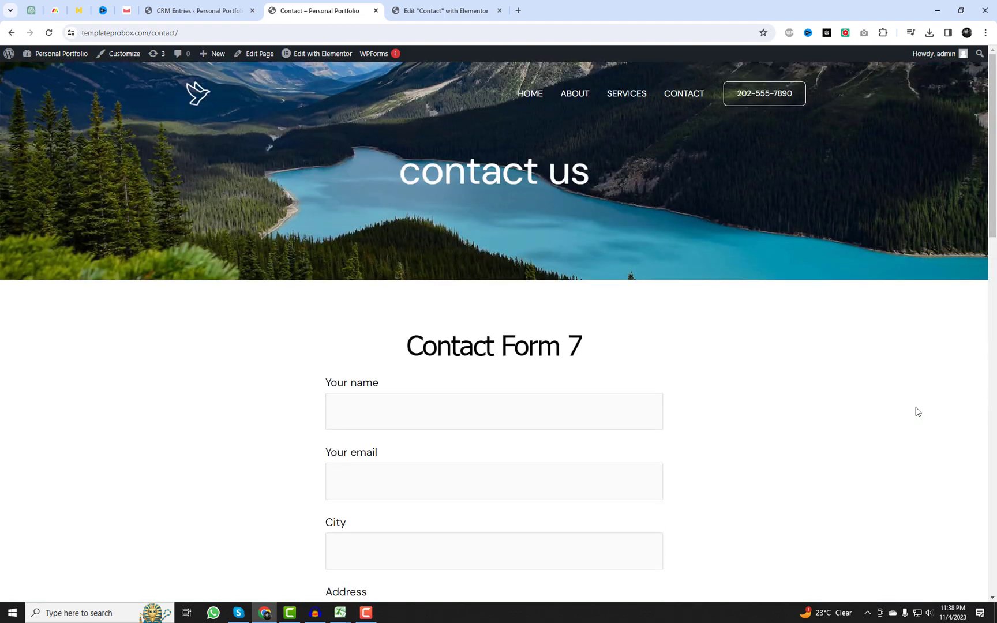
left_click(199, 101)
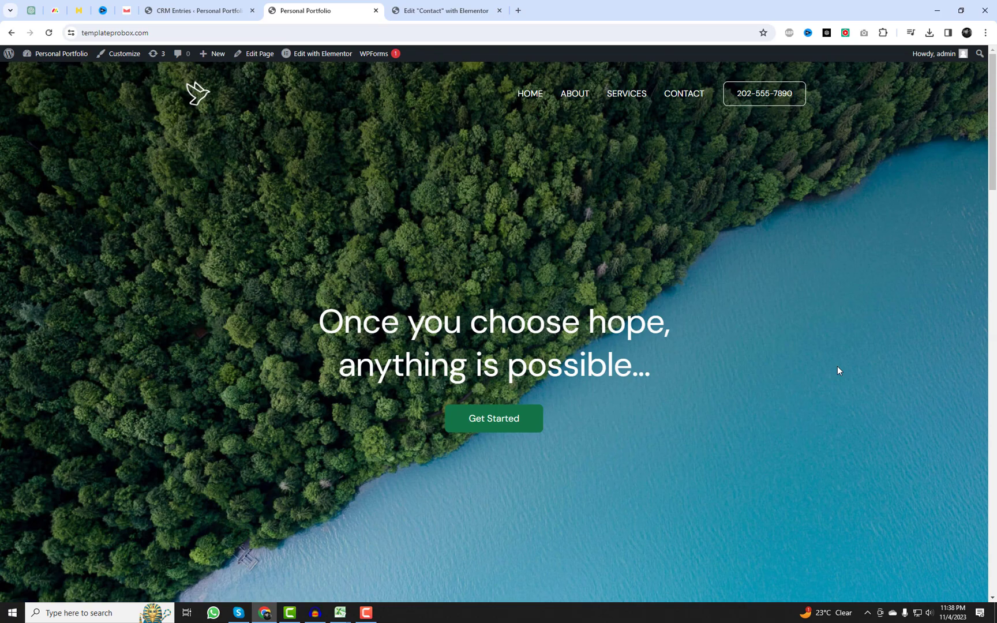
scroll(839, 365, "down", 5)
scroll(842, 375, "down", 3)
scroll(848, 390, "down", 4)
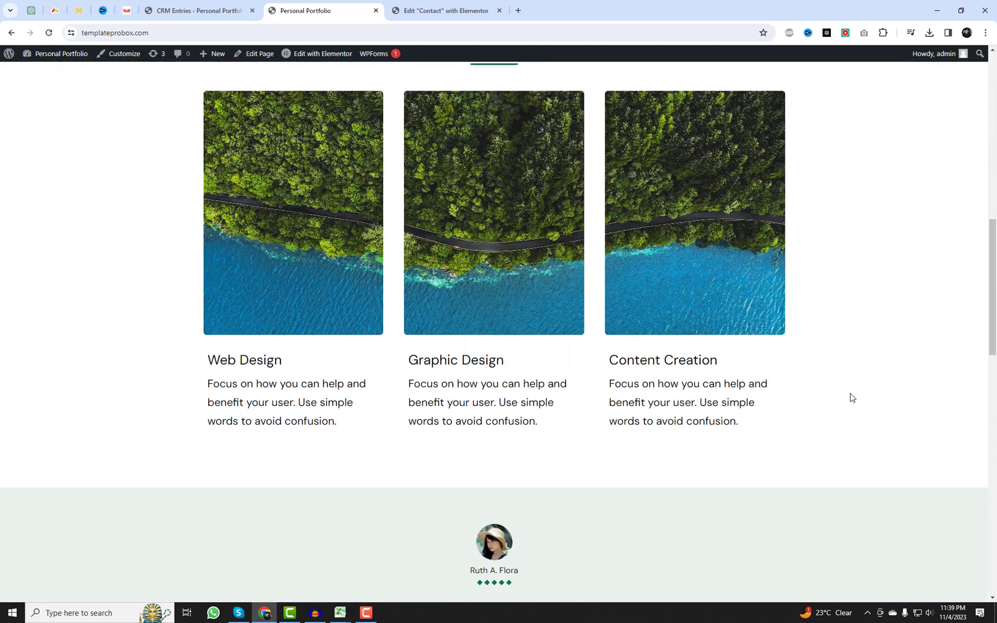
scroll(850, 396, "down", 5)
scroll(851, 397, "down", 5)
scroll(852, 397, "down", 2)
scroll(853, 397, "down", 1)
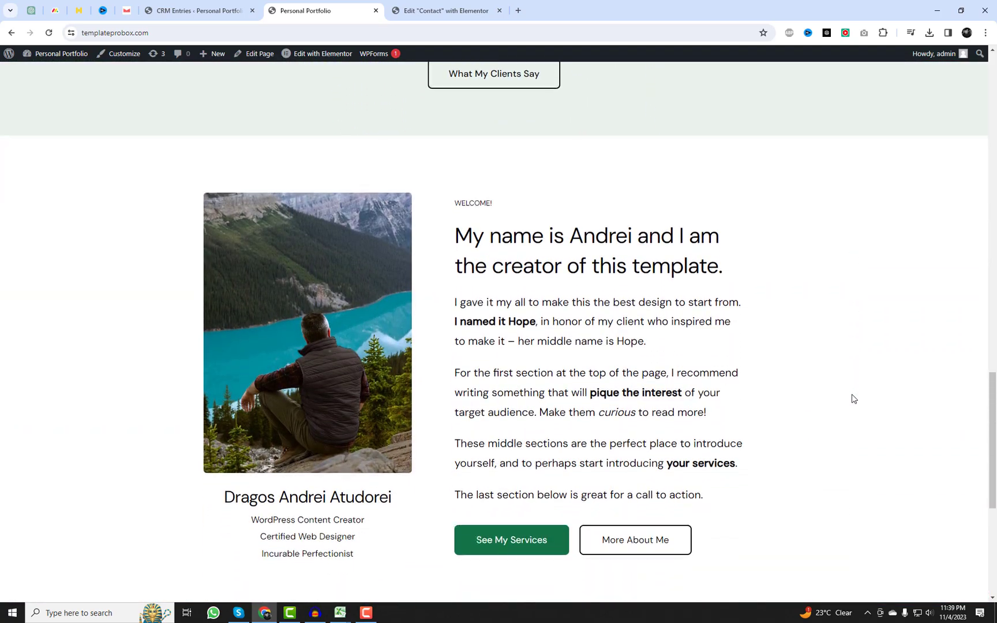
scroll(853, 398, "down", 1)
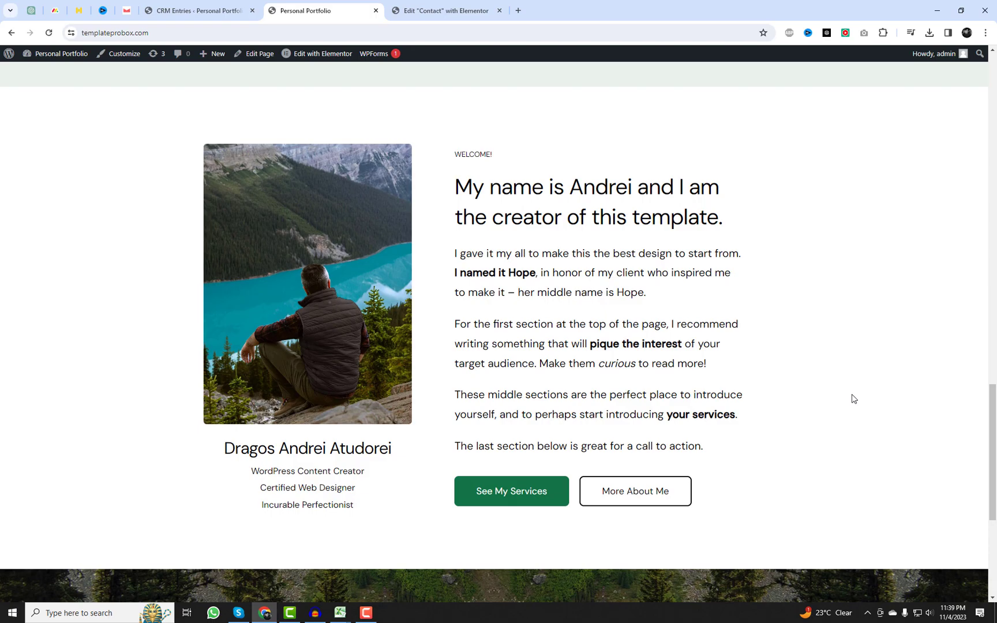